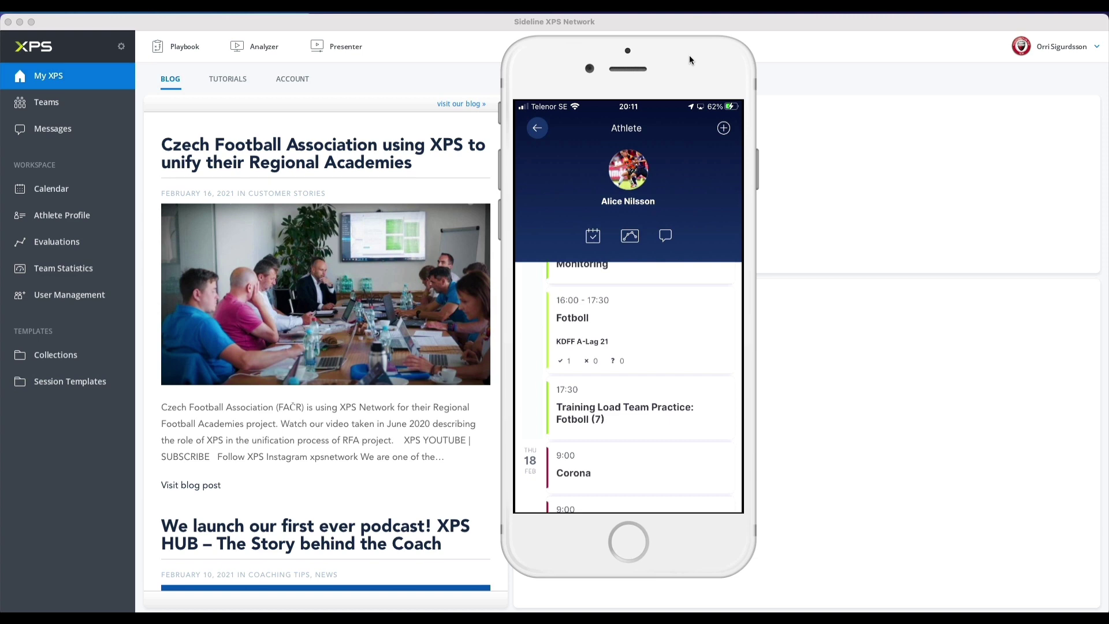
Review the maximum and the named values of the intensity scale in the intensity preferences.
{"action": "left_click", "coordinate": [121, 47]}
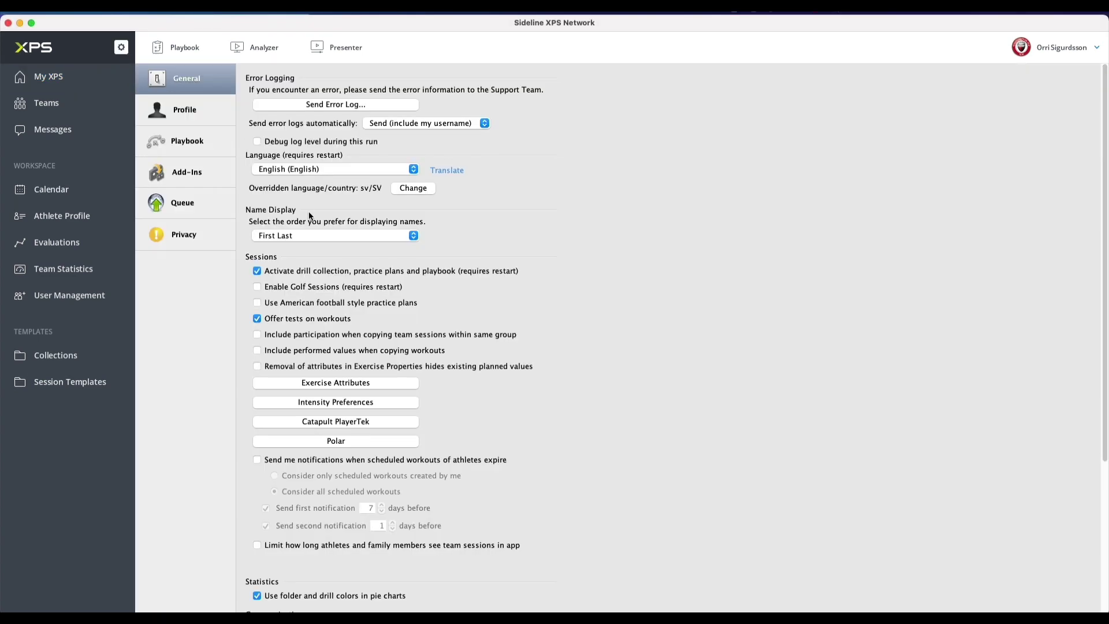
{"action": "left_click", "coordinate": [371, 405]}
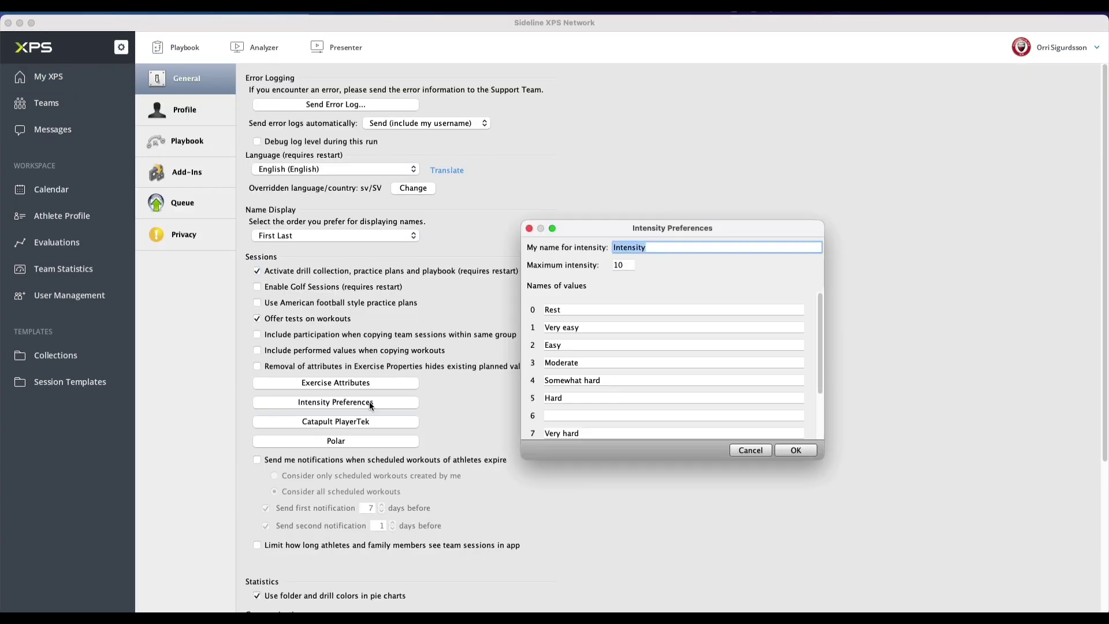
{"action": "mouse_move", "coordinate": [820, 326]}
{"action": "left_mouse_down"}
{"action": "mouse_move", "coordinate": [818, 361]}
{"action": "mouse_move", "coordinate": [825, 329]}
{"action": "left_mouse_up"}
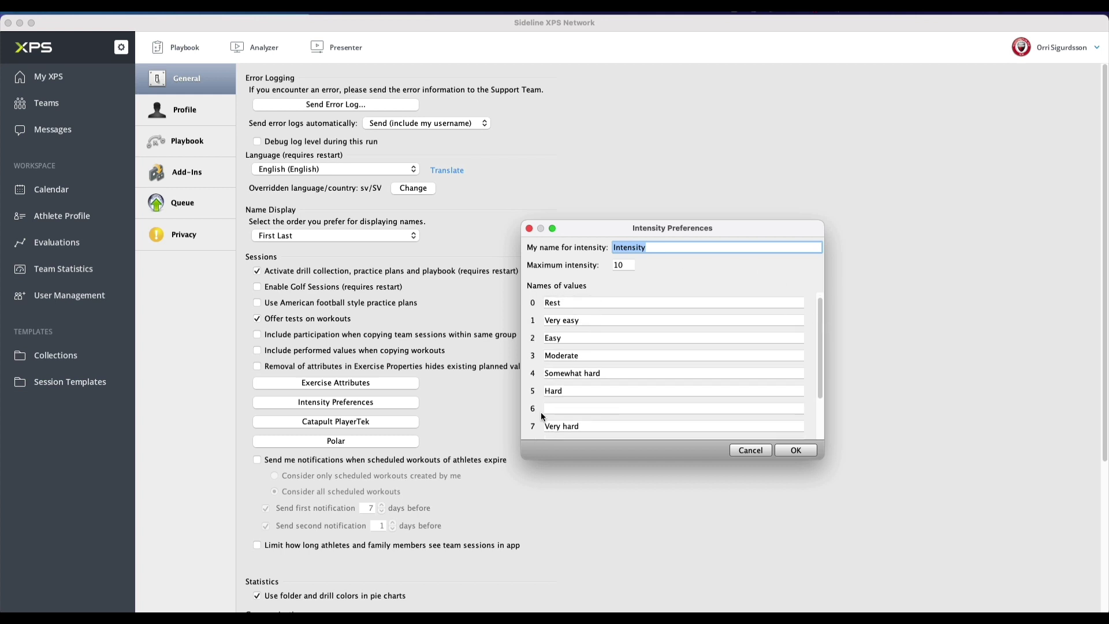
{"action": "scroll", "coordinate": [682, 385], "scroll_direction": "down", "scroll_amount": 3}
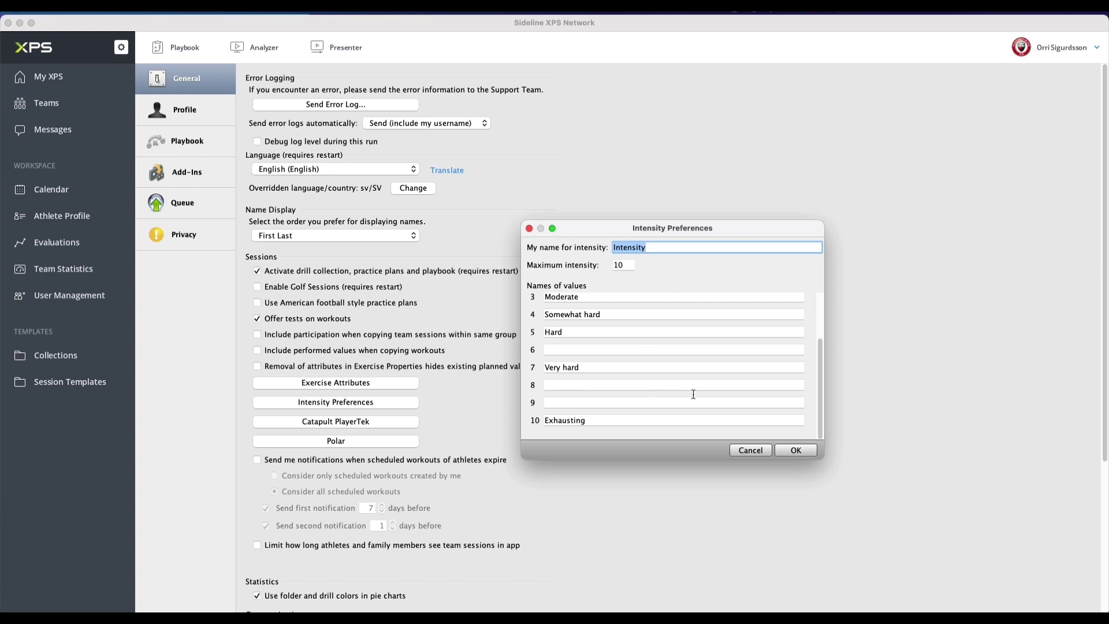
{"action": "left_click", "coordinate": [769, 449]}
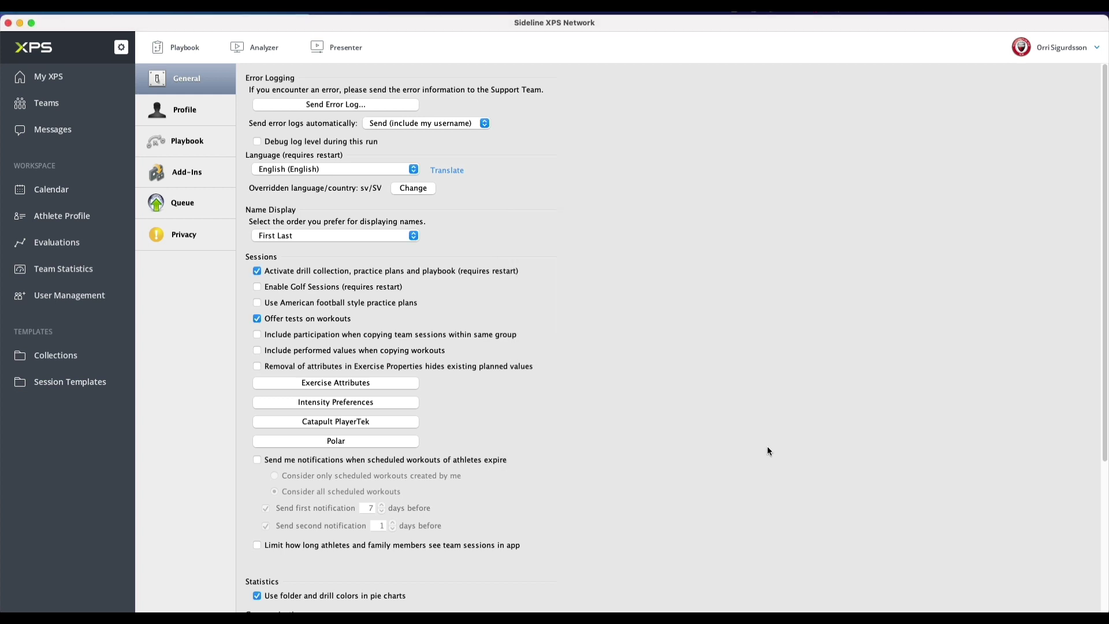
Create a new evaluation form named "Training Load Team Practice".
{"action": "left_click", "coordinate": [77, 245]}
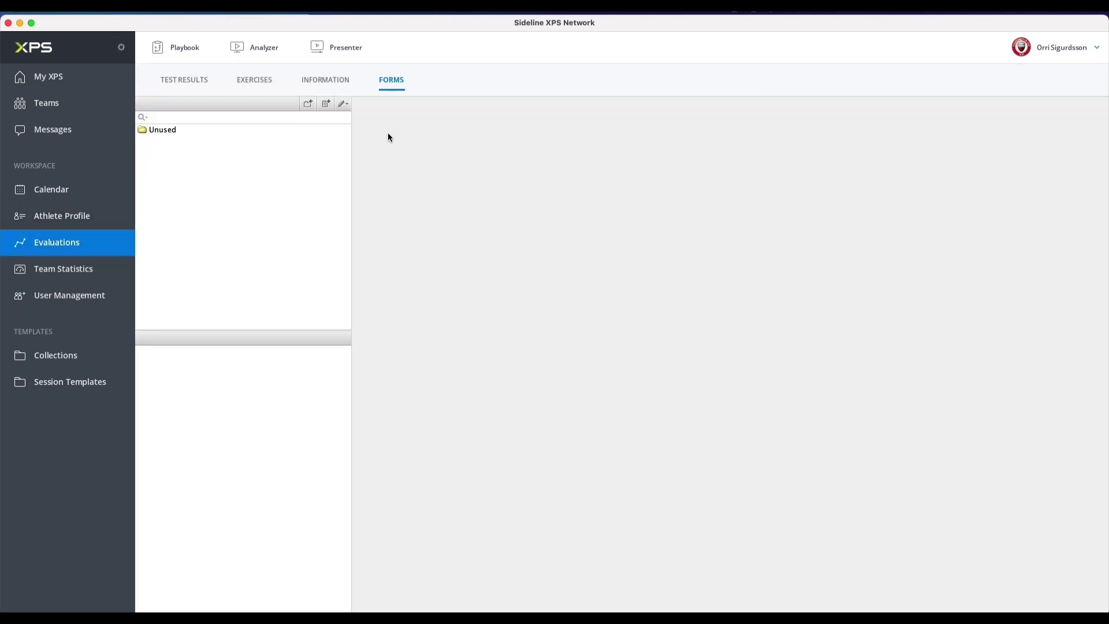
{"action": "right_click", "coordinate": [203, 172]}
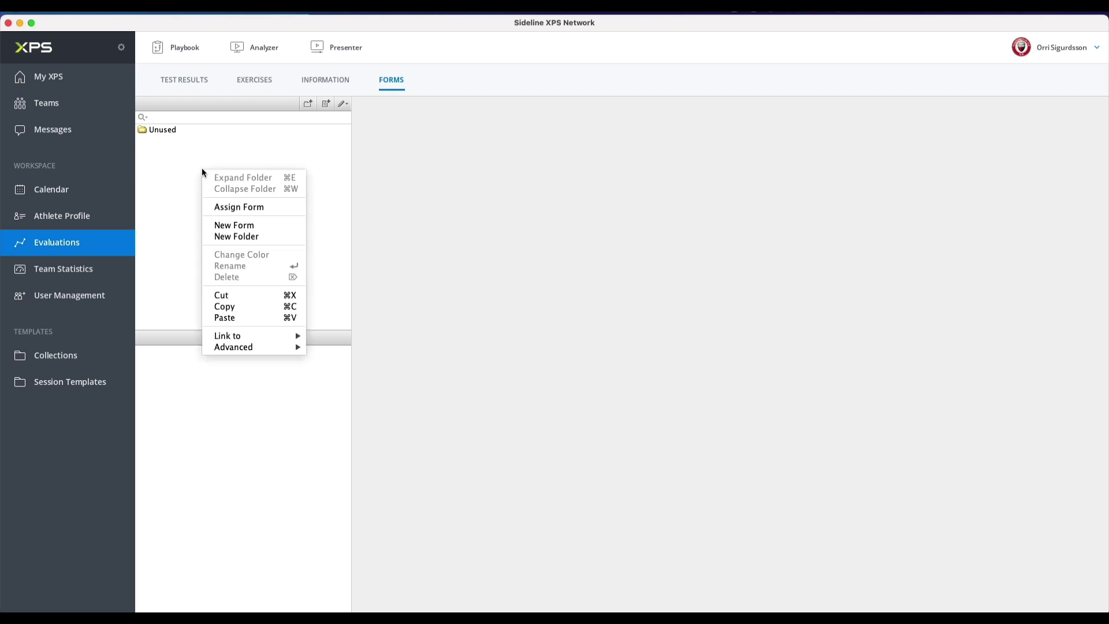
{"action": "left_click", "coordinate": [252, 226]}
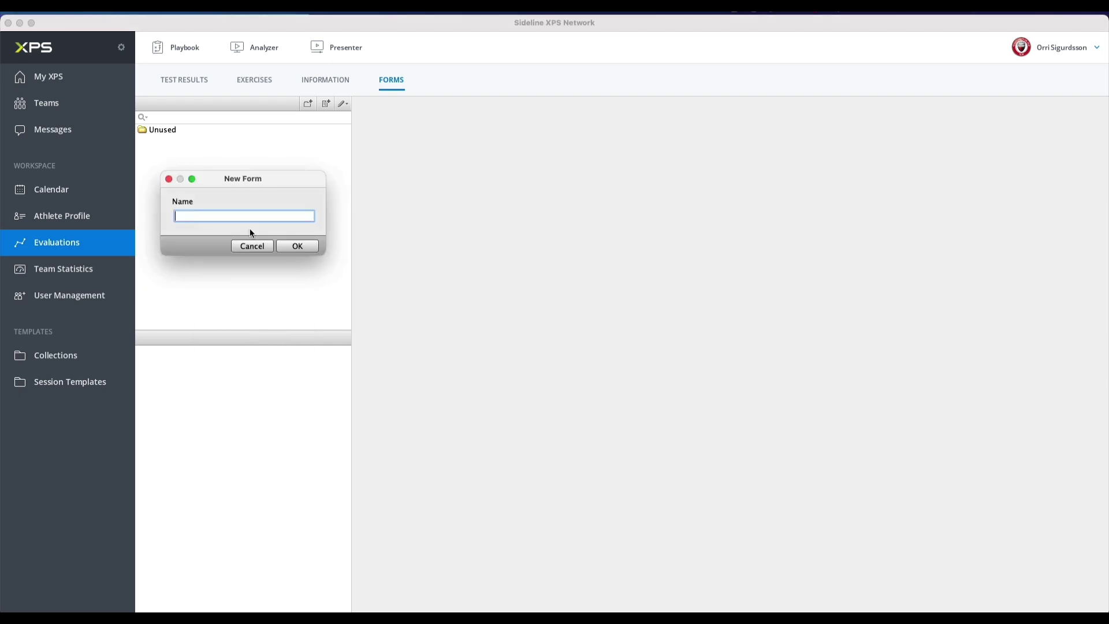
{"action": "type", "text": "Training Load Team Practice"}
{"action": "left_click", "coordinate": [298, 245]}
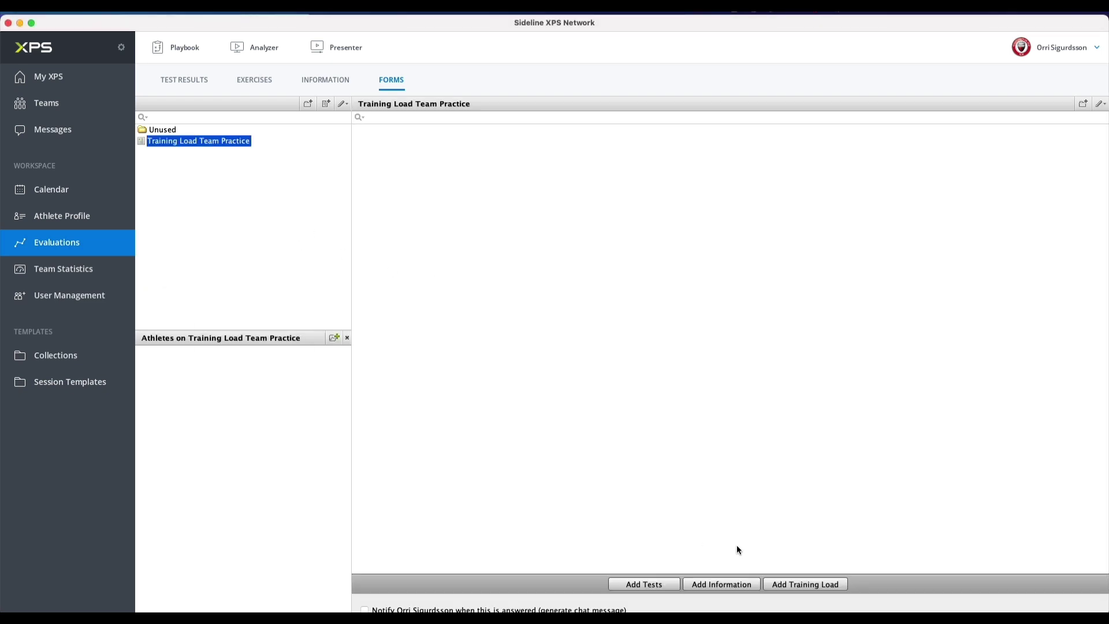
Add the Team Training training load to the Training Load Team Practice form.
{"action": "left_click", "coordinate": [811, 584]}
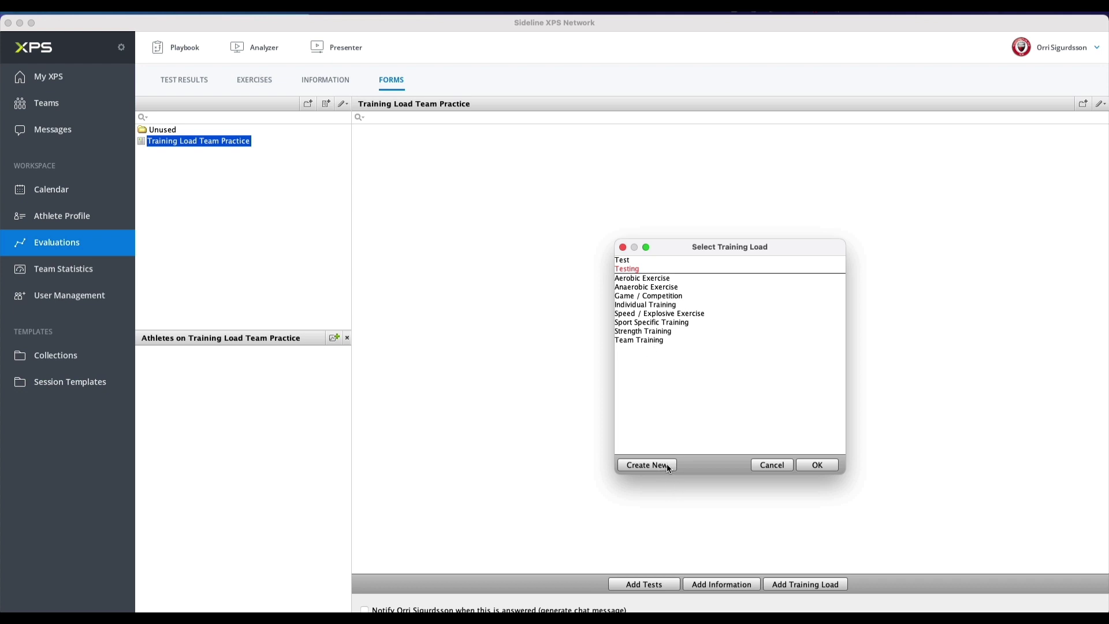
{"action": "left_click", "coordinate": [657, 341]}
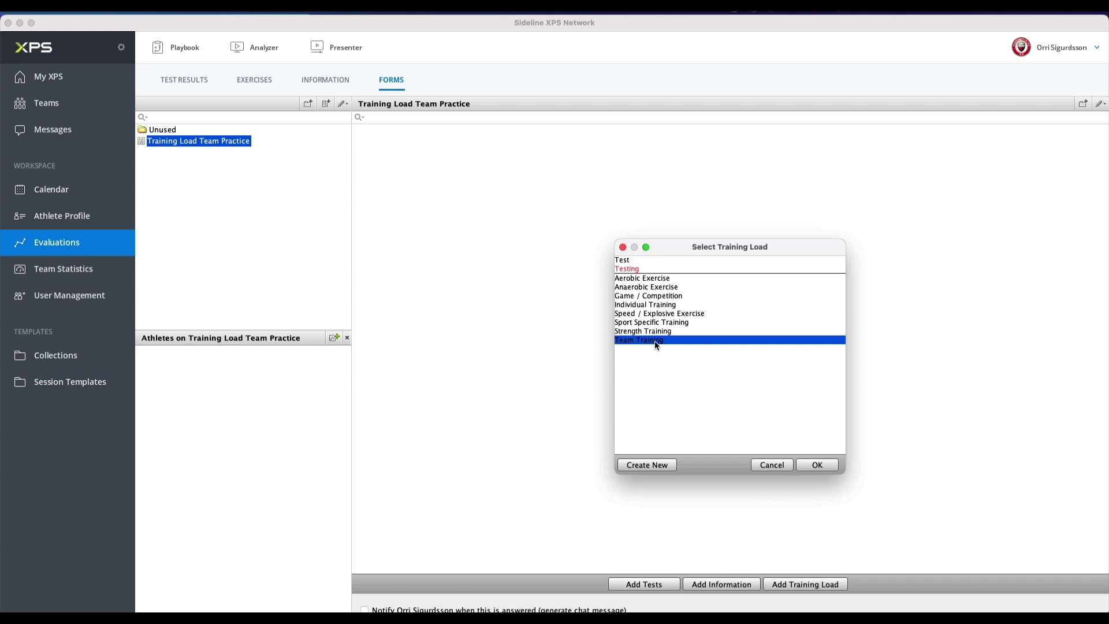
{"action": "left_click", "coordinate": [832, 464]}
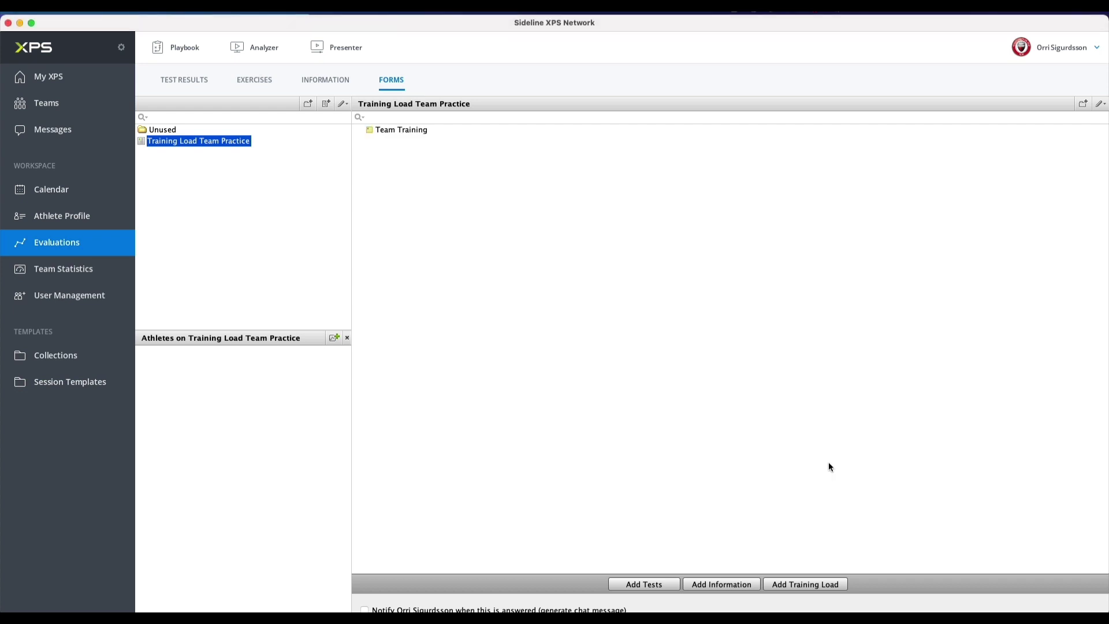
Create a form named "Training Load Game" and add the Game / Competition training load to it.
{"action": "left_click", "coordinate": [327, 104]}
{"action": "type", "text": "Training Load Game"}
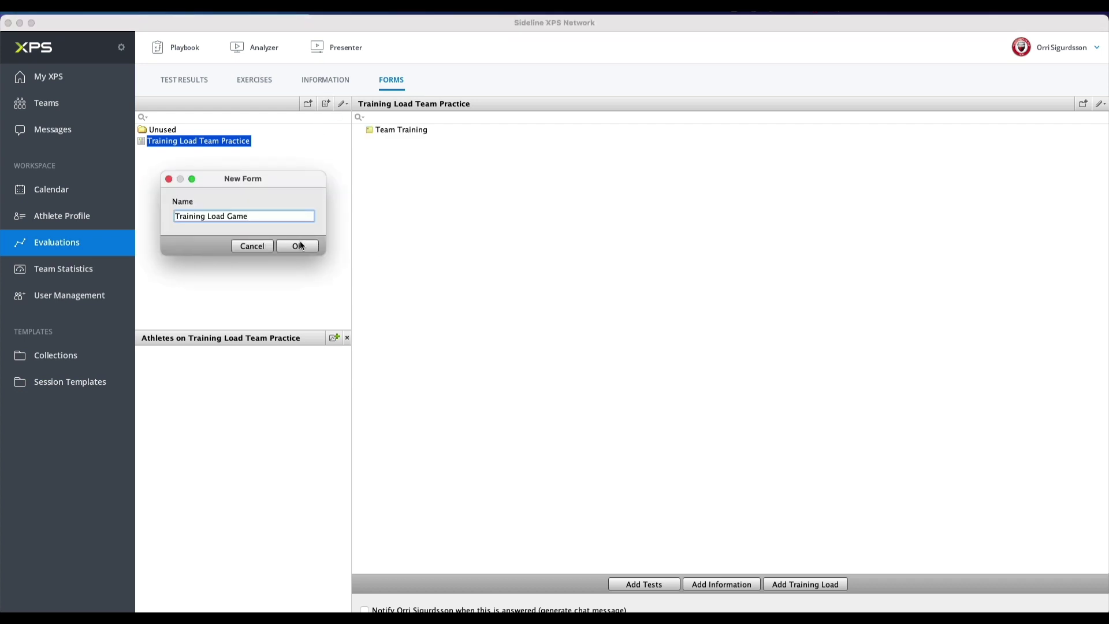
{"action": "left_click", "coordinate": [298, 244]}
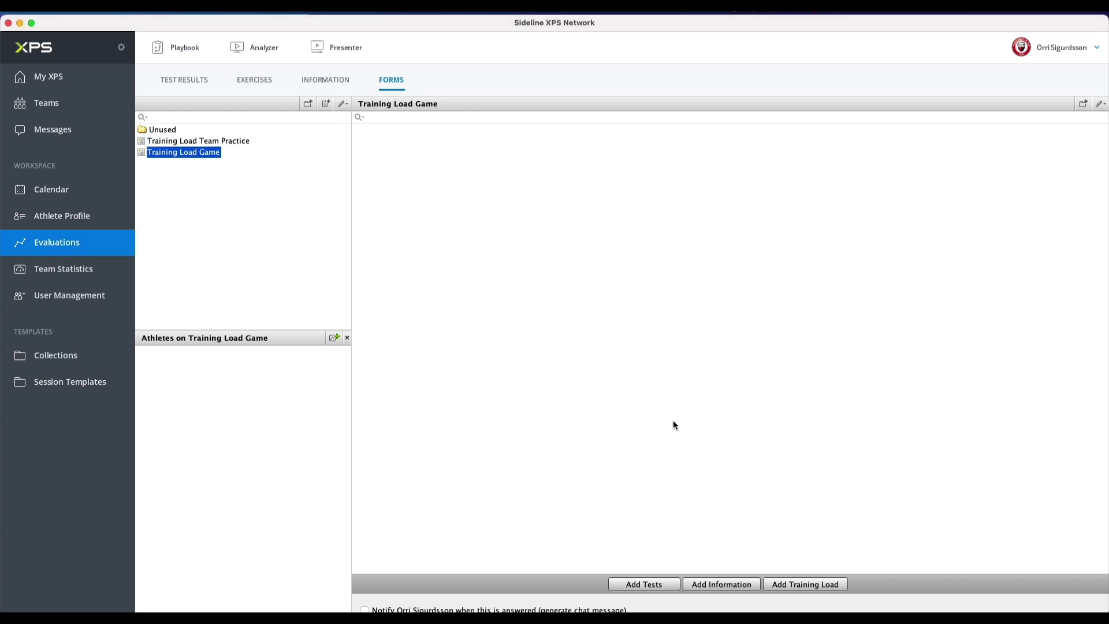
{"action": "left_click", "coordinate": [814, 586]}
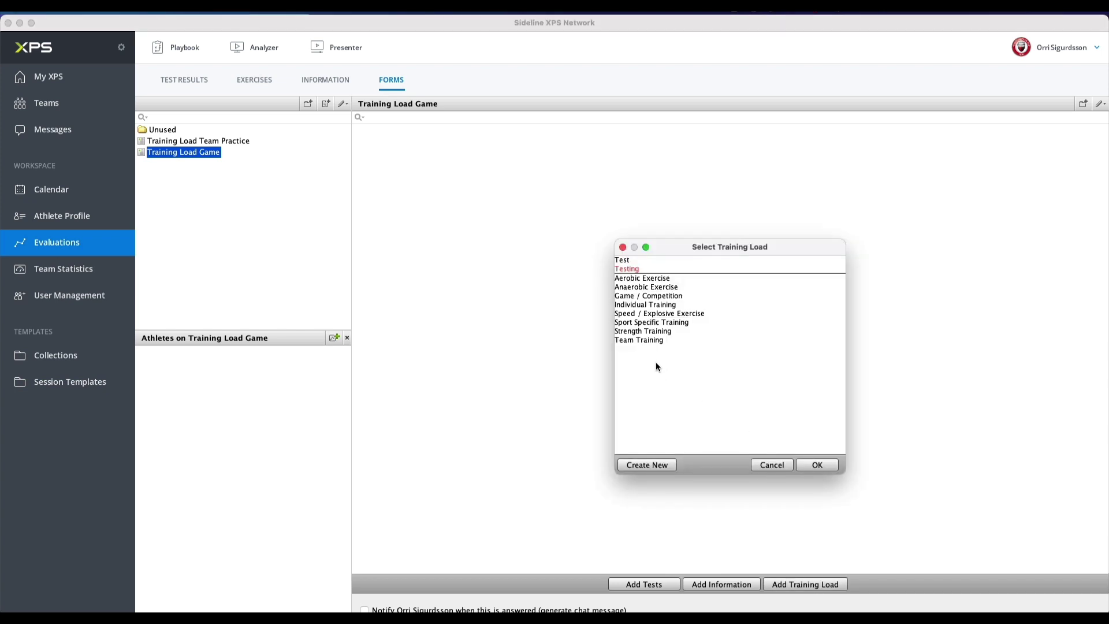
{"action": "left_click", "coordinate": [642, 295]}
{"action": "left_click", "coordinate": [816, 462]}
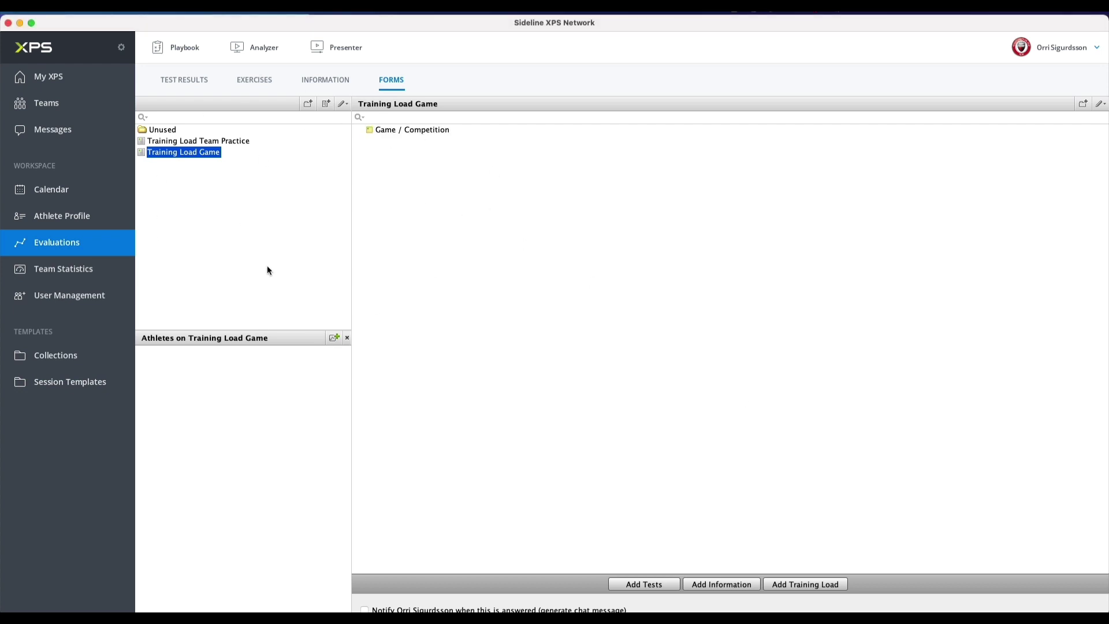
Create a new Junior Team practice in the calendar on Monday, February 15, 2021 at 10:30.
{"action": "left_click", "coordinate": [63, 189]}
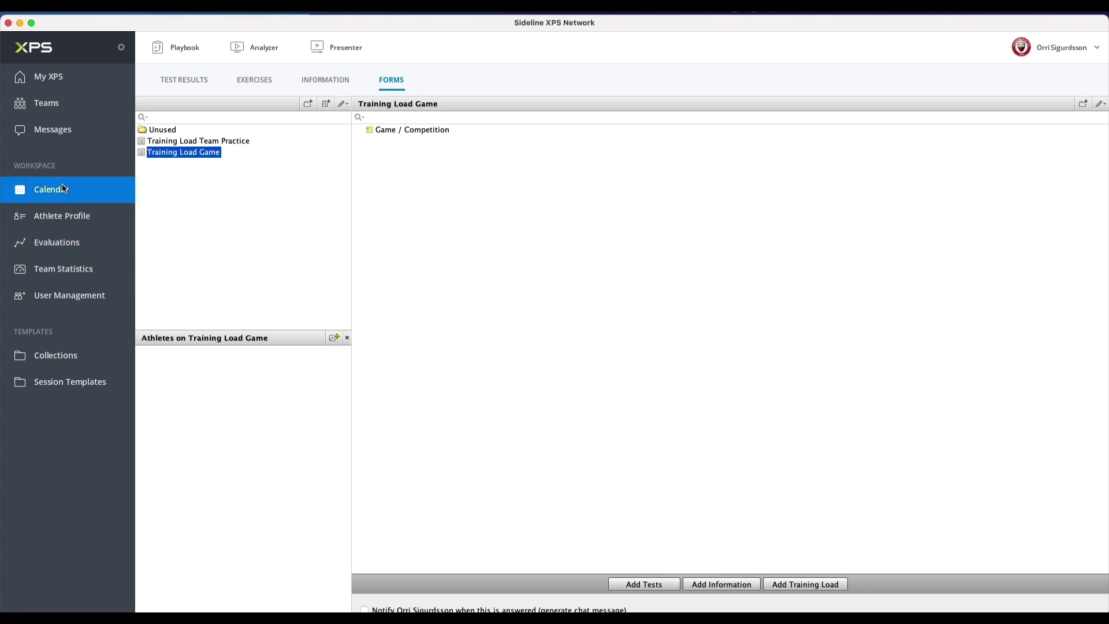
{"action": "left_click", "coordinate": [493, 308]}
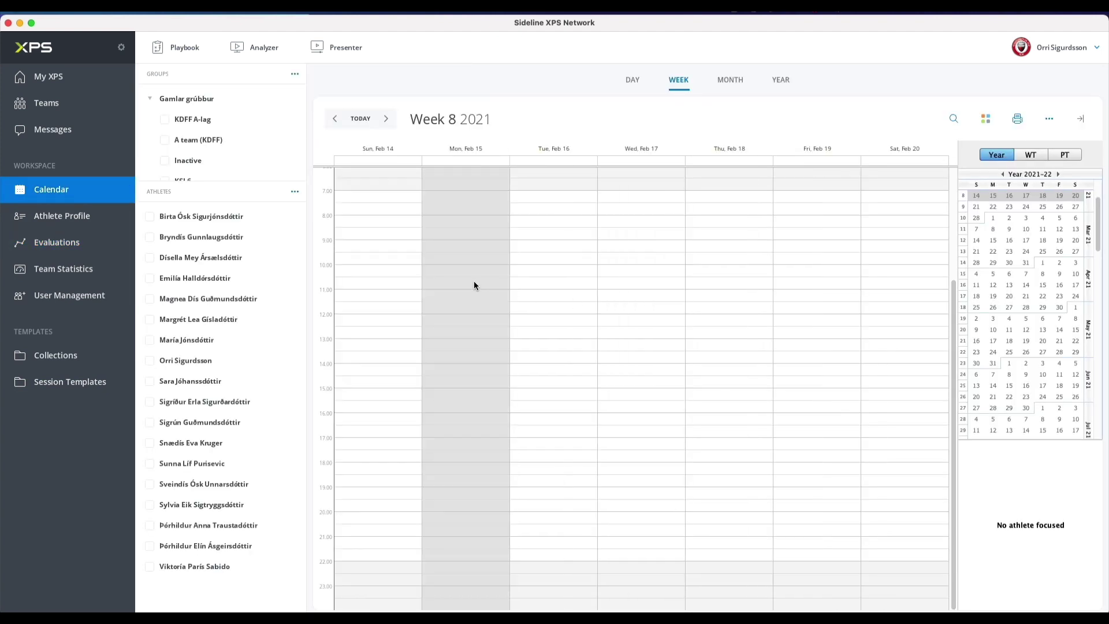
{"action": "right_click", "coordinate": [474, 285]}
{"action": "left_click", "coordinate": [483, 288]}
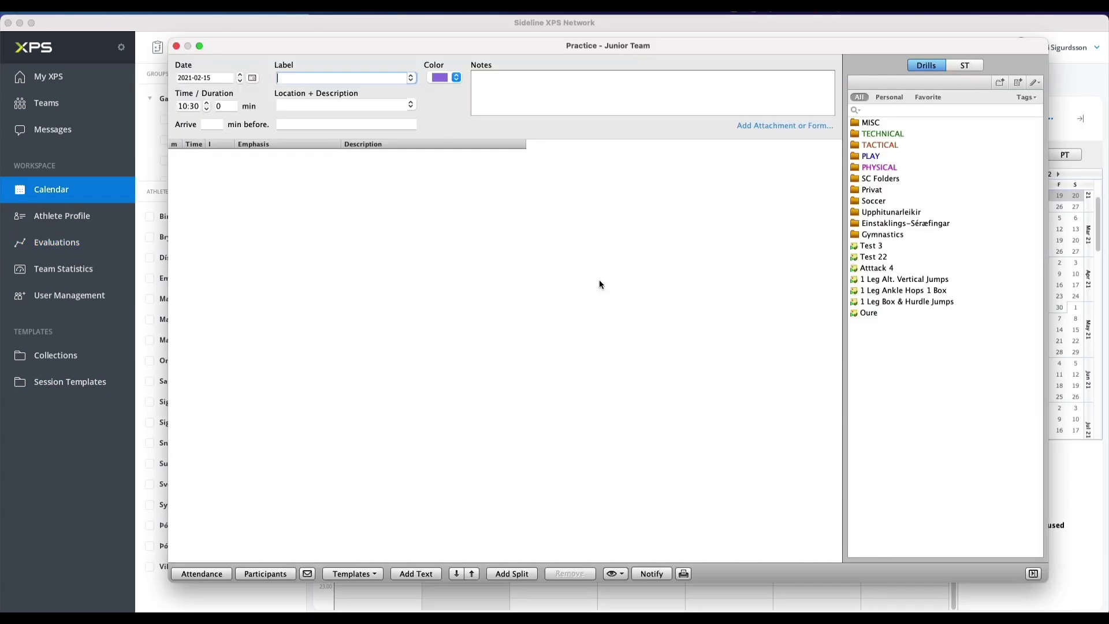
Attach the Training Load Team Practice form to the Monday practice.
{"action": "left_click", "coordinate": [791, 132]}
{"action": "left_click", "coordinate": [770, 180]}
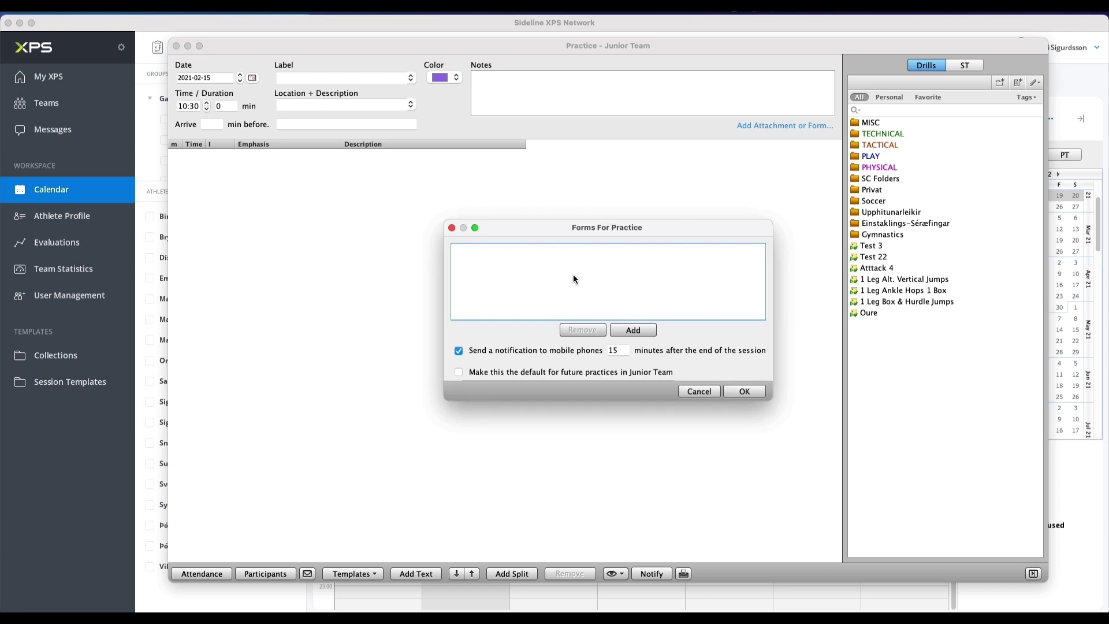
{"action": "left_click", "coordinate": [640, 330]}
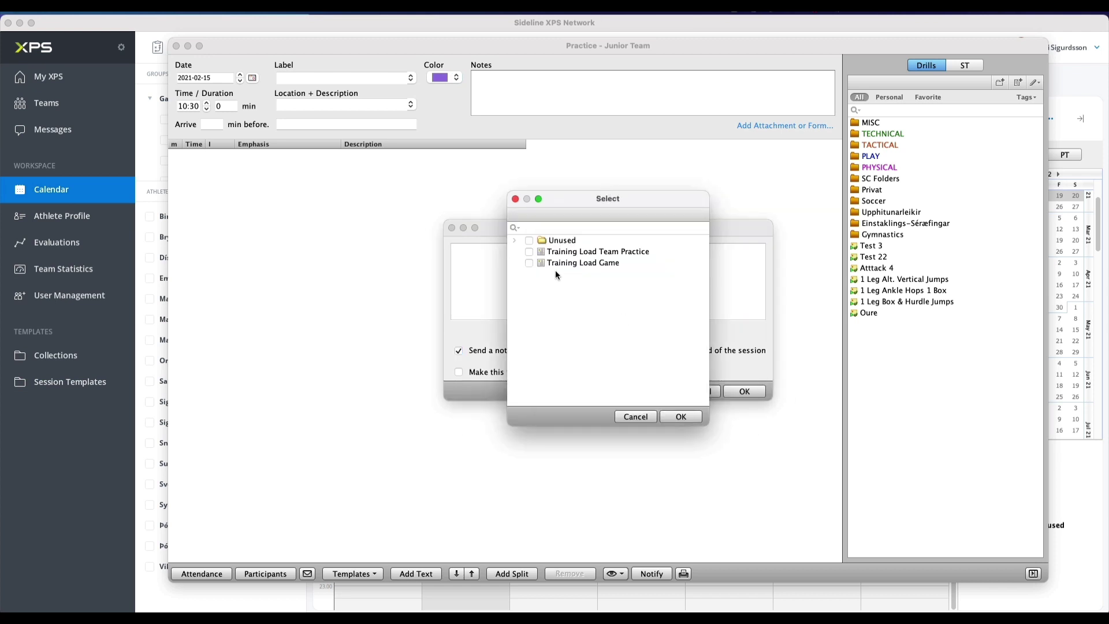
{"action": "left_click", "coordinate": [530, 253]}
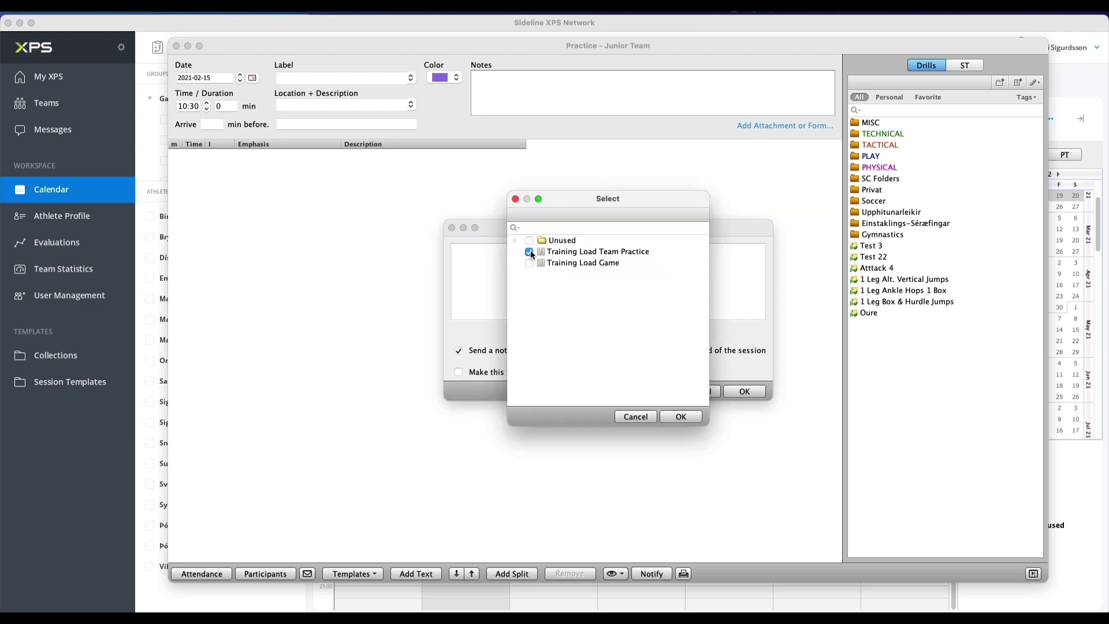
{"action": "left_click", "coordinate": [691, 420]}
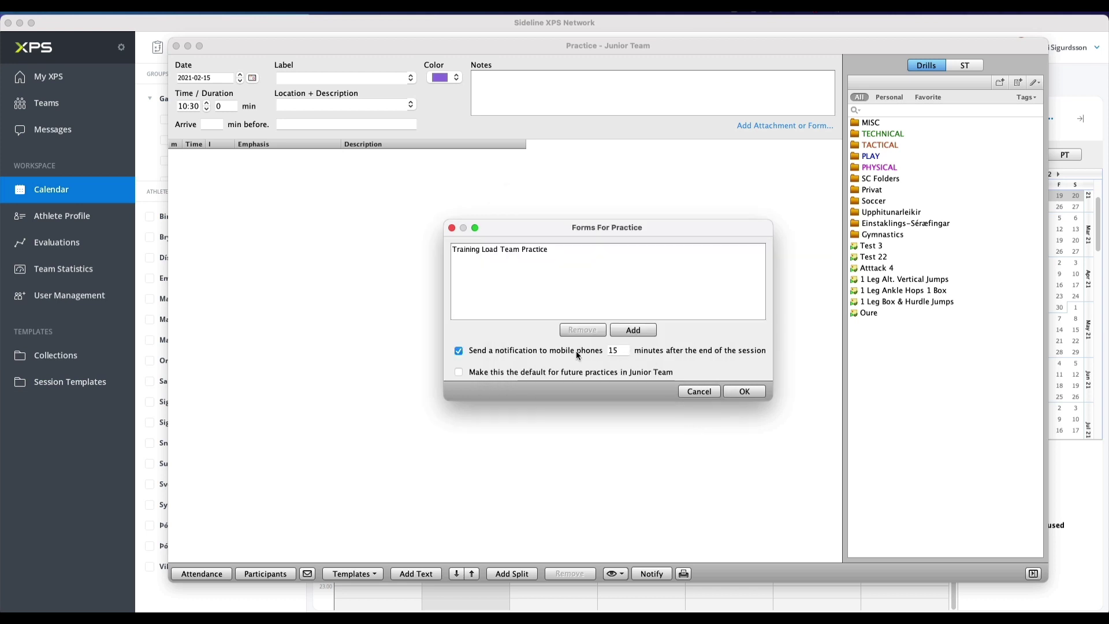
Make the attached form the default for future Junior Team practices and set the Monday practice's duration to 90 minutes.
{"action": "left_click", "coordinate": [621, 351]}
{"action": "left_click", "coordinate": [459, 373]}
{"action": "left_click", "coordinate": [744, 392]}
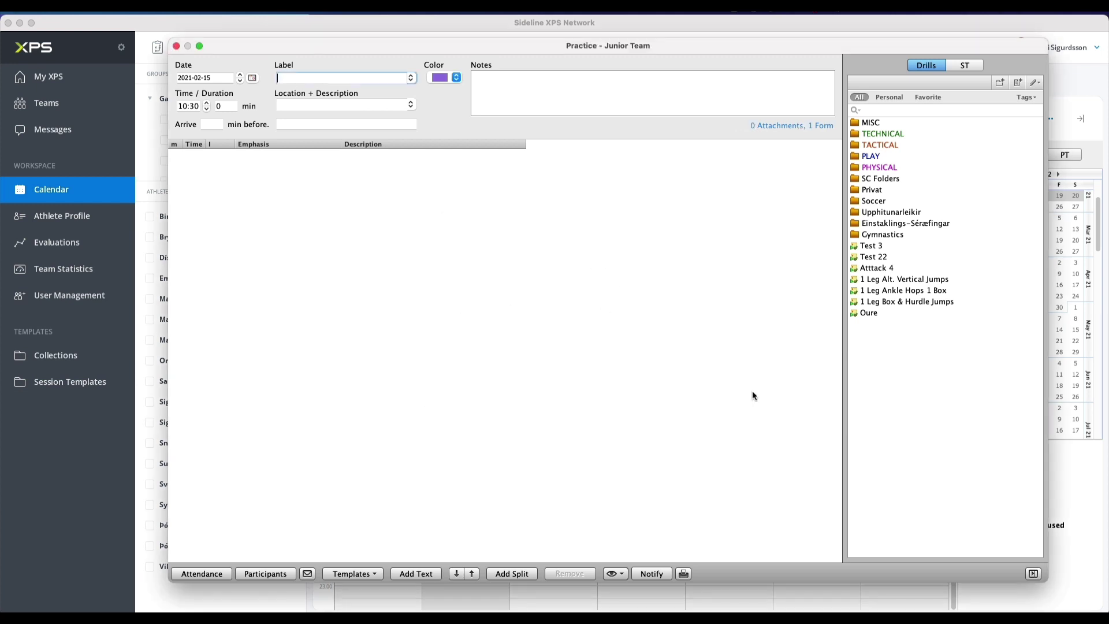
{"action": "left_click", "coordinate": [235, 104]}
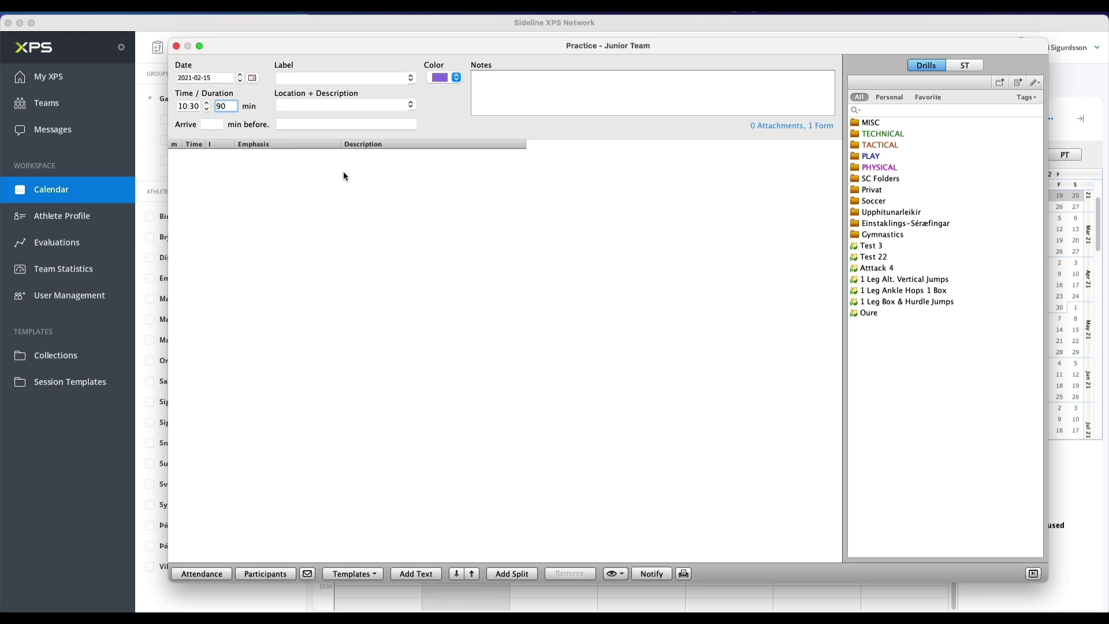
{"action": "left_click", "coordinate": [176, 46]}
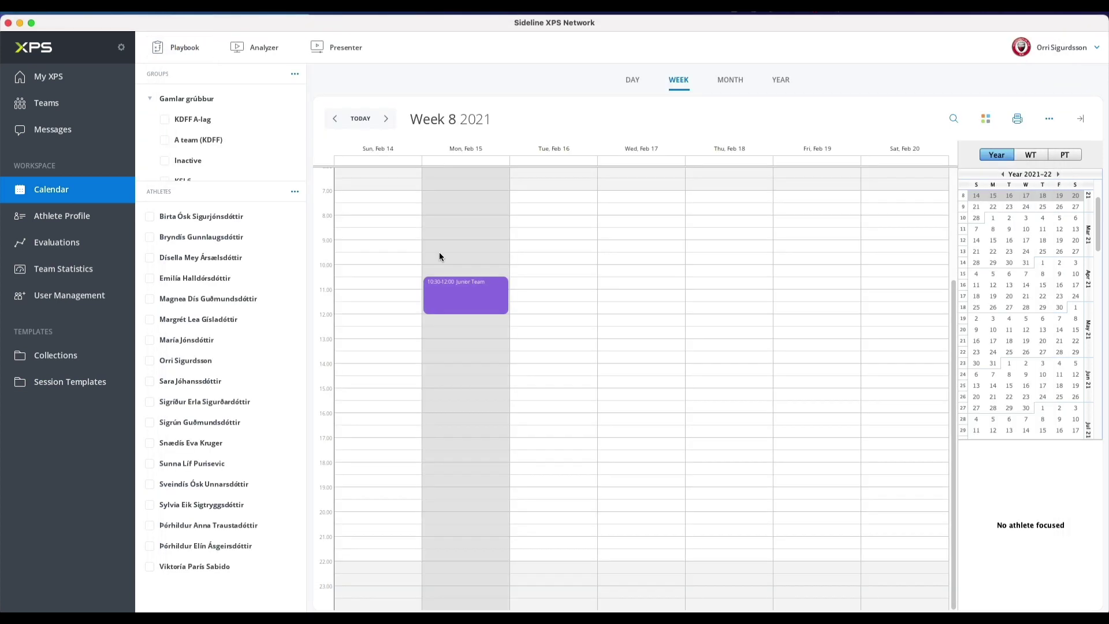
Create a Junior Team practice on Wednesday, February 17 at 10:45 and check which forms are attached to it.
{"action": "right_click", "coordinate": [625, 285]}
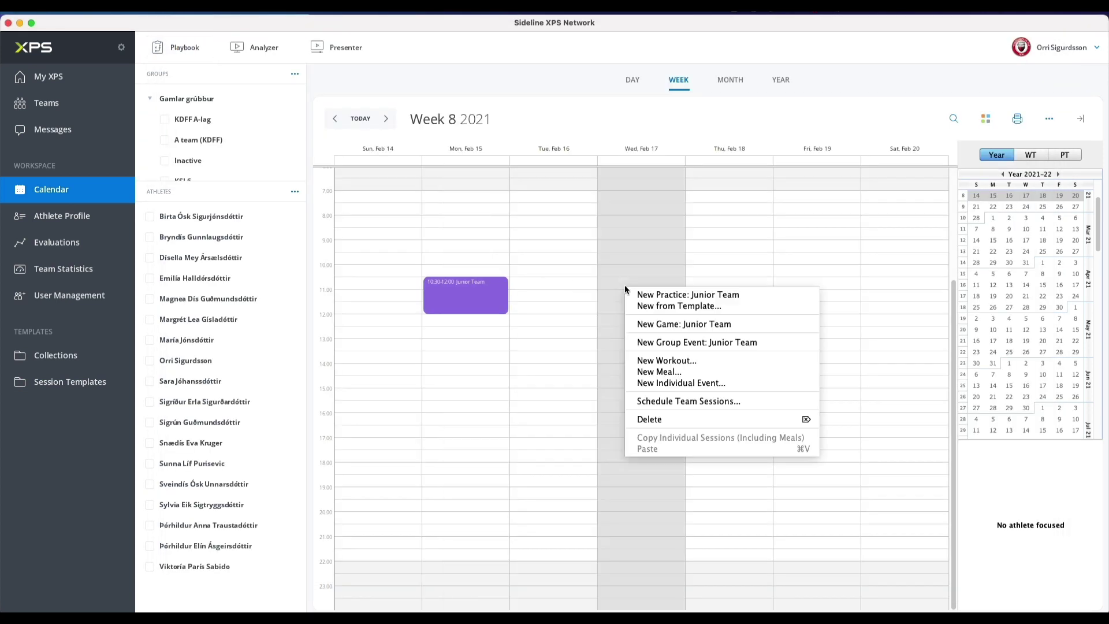
{"action": "left_click", "coordinate": [643, 294]}
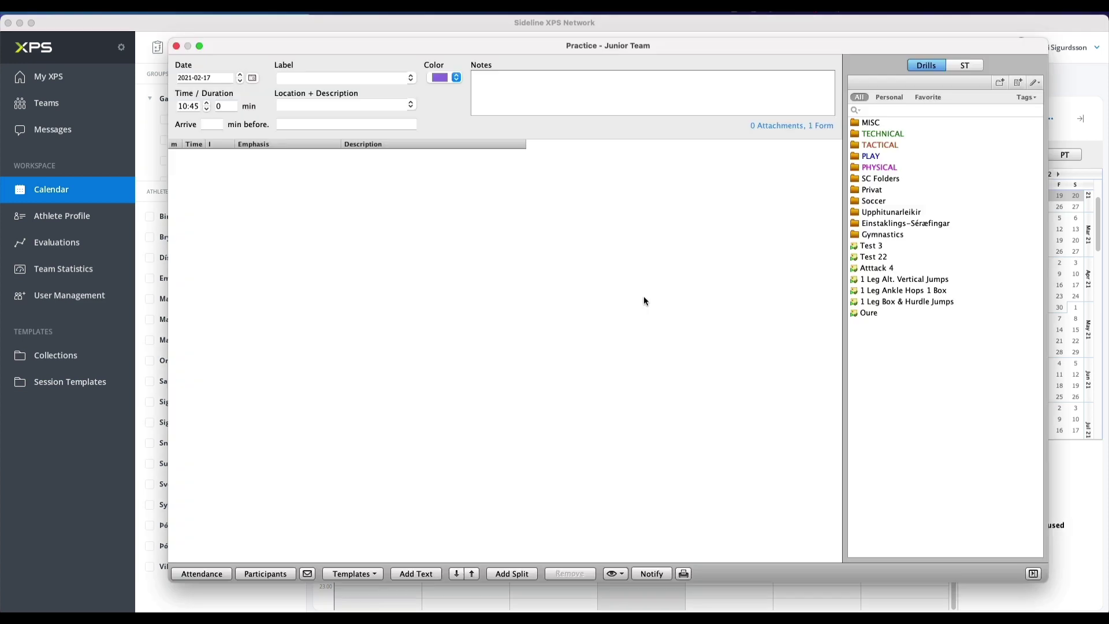
{"action": "left_click", "coordinate": [812, 126]}
{"action": "left_click", "coordinate": [799, 177]}
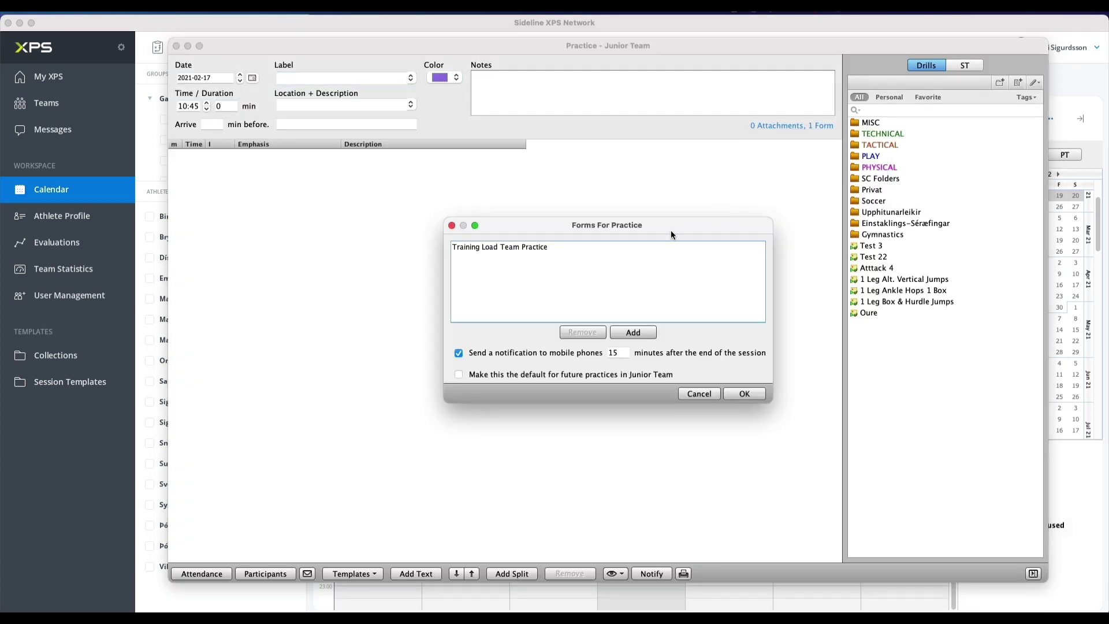
{"action": "left_click", "coordinate": [451, 225]}
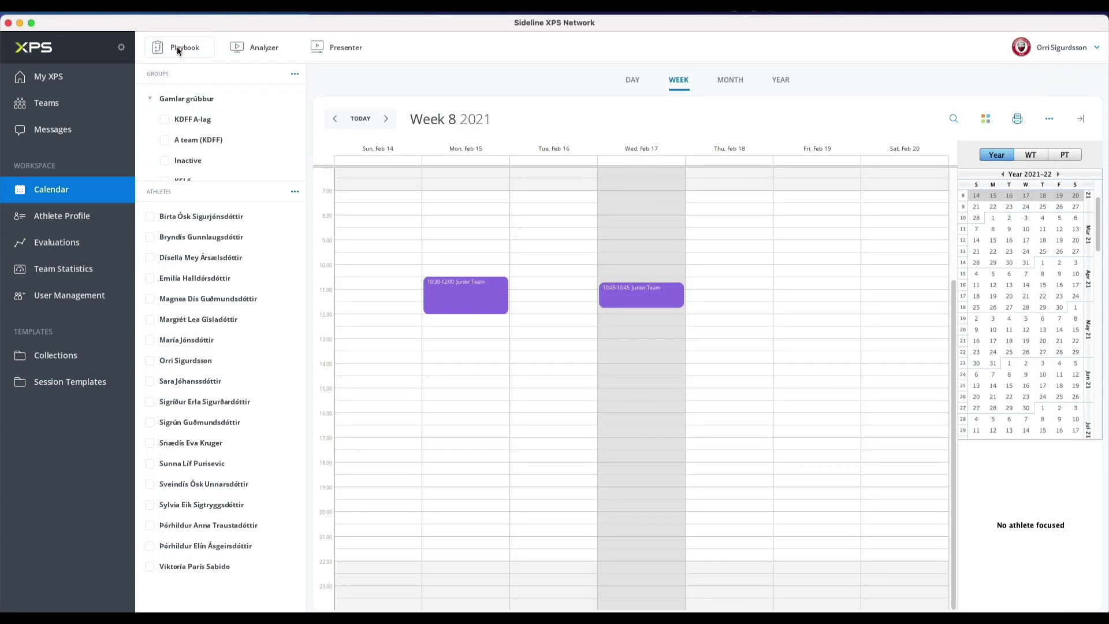
{"action": "left_click", "coordinate": [176, 46]}
Create a Junior Team game on Thursday, February 18 at 11:15 and attach the Training Load Game form as the default for future games.
{"action": "right_click", "coordinate": [740, 297]}
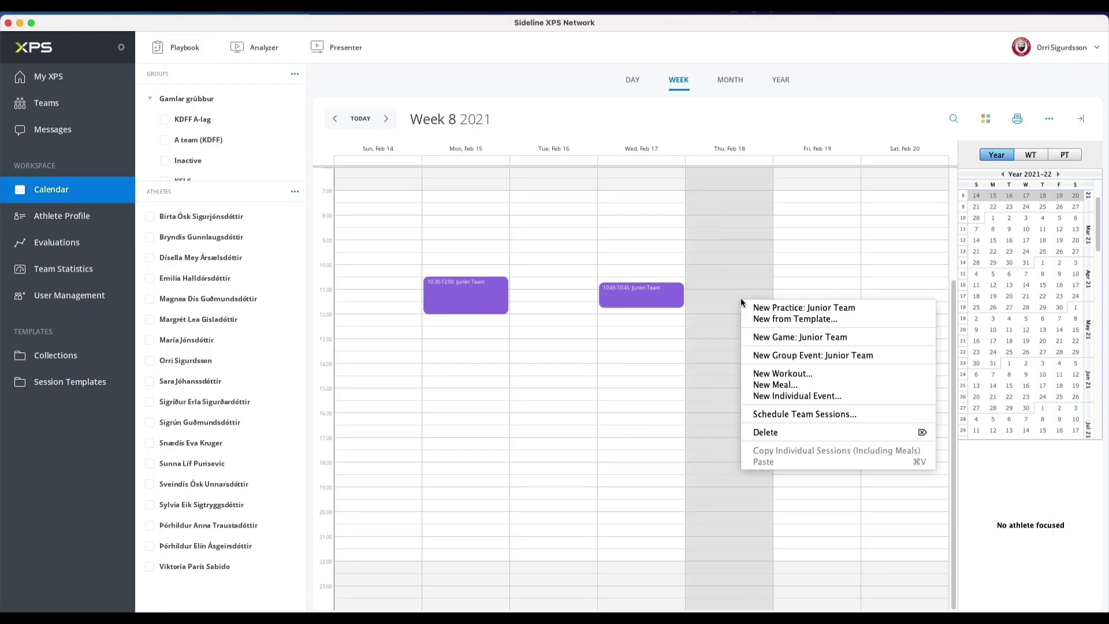
{"action": "left_click", "coordinate": [781, 334]}
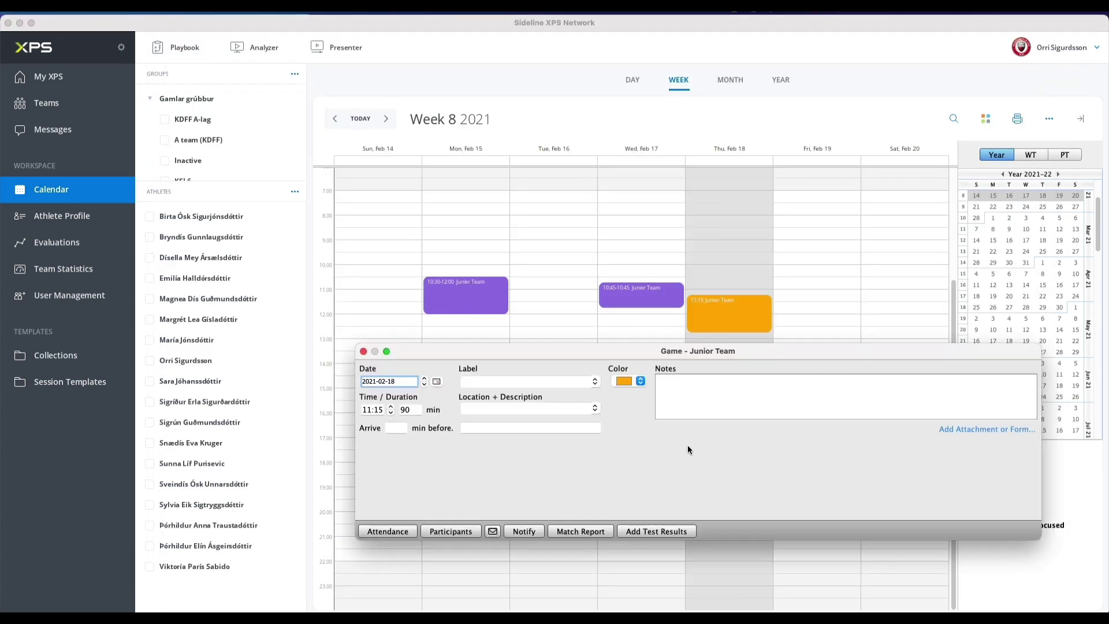
{"action": "left_click", "coordinate": [970, 430]}
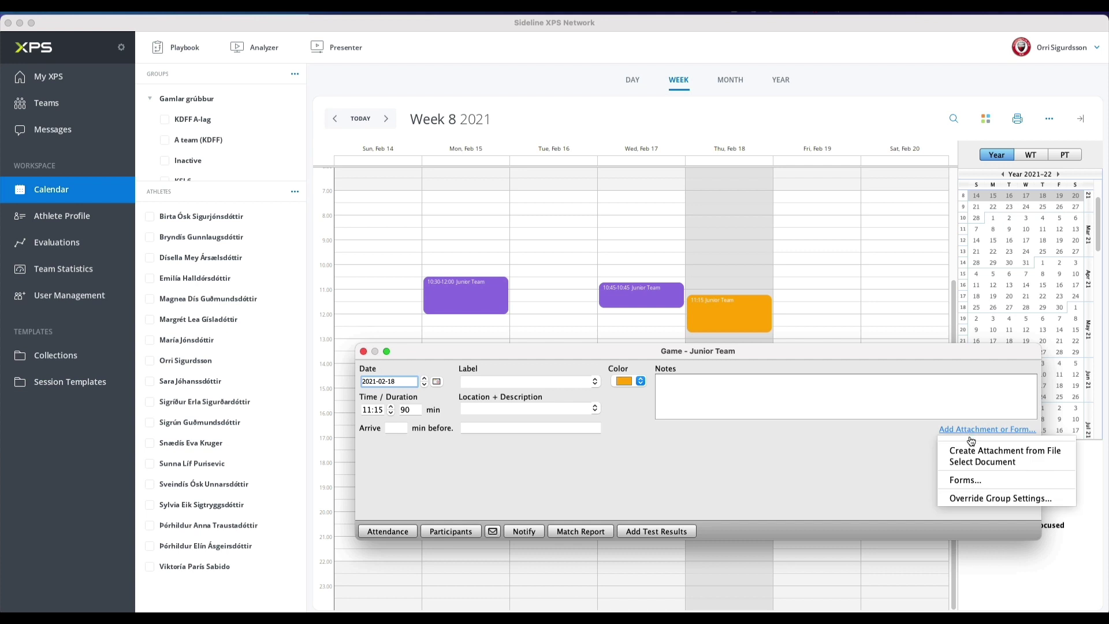
{"action": "left_click", "coordinate": [982, 480]}
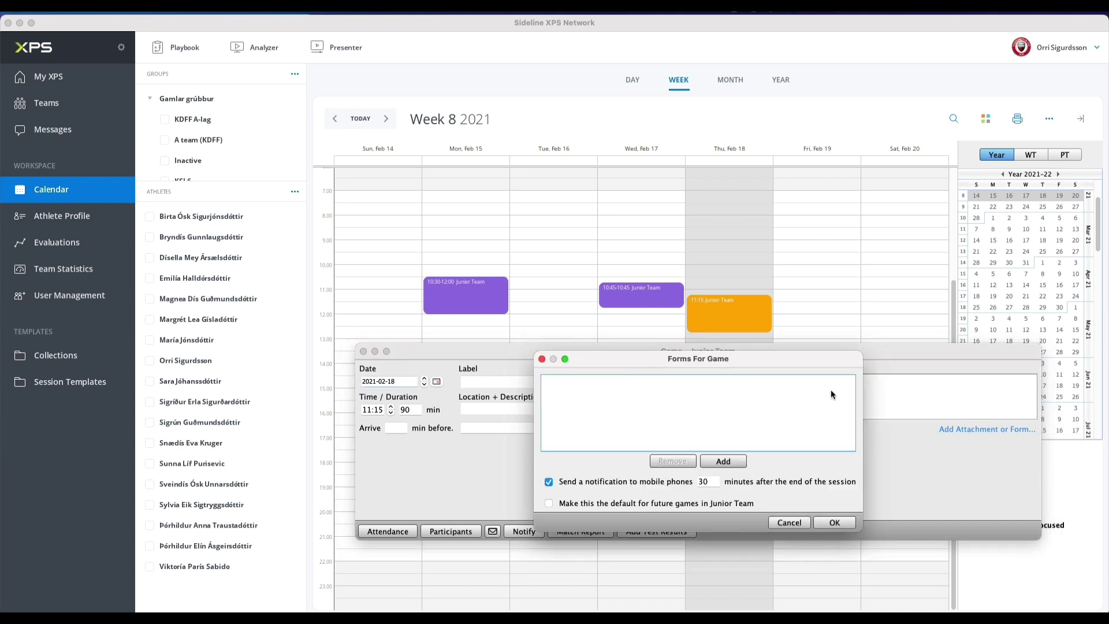
{"action": "left_click", "coordinate": [707, 462]}
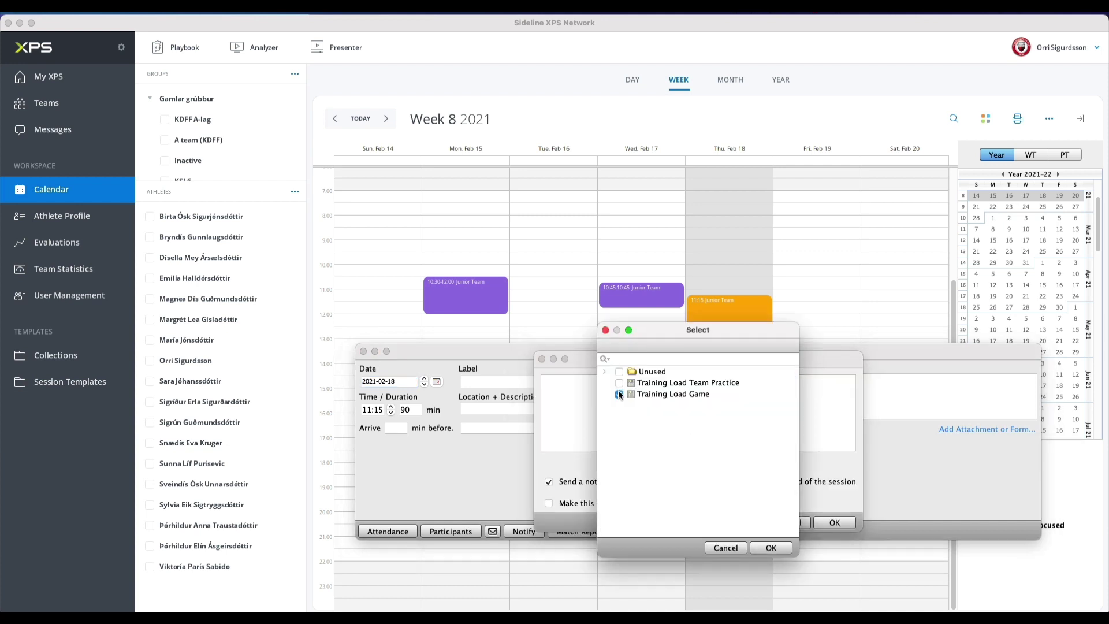
{"action": "left_click", "coordinate": [760, 544]}
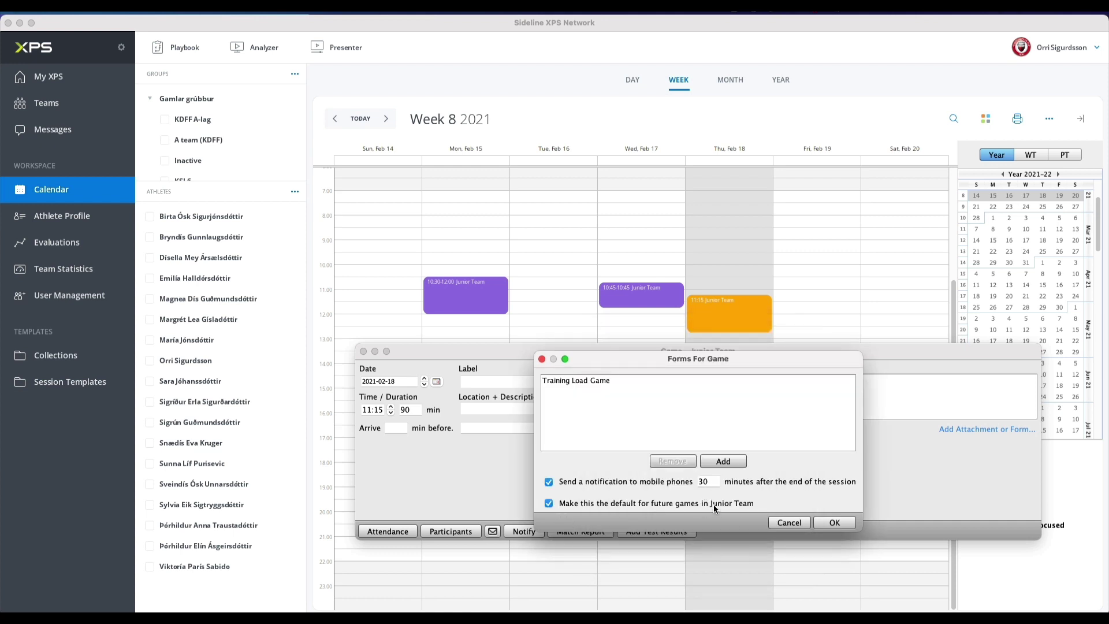
{"action": "left_click", "coordinate": [838, 522]}
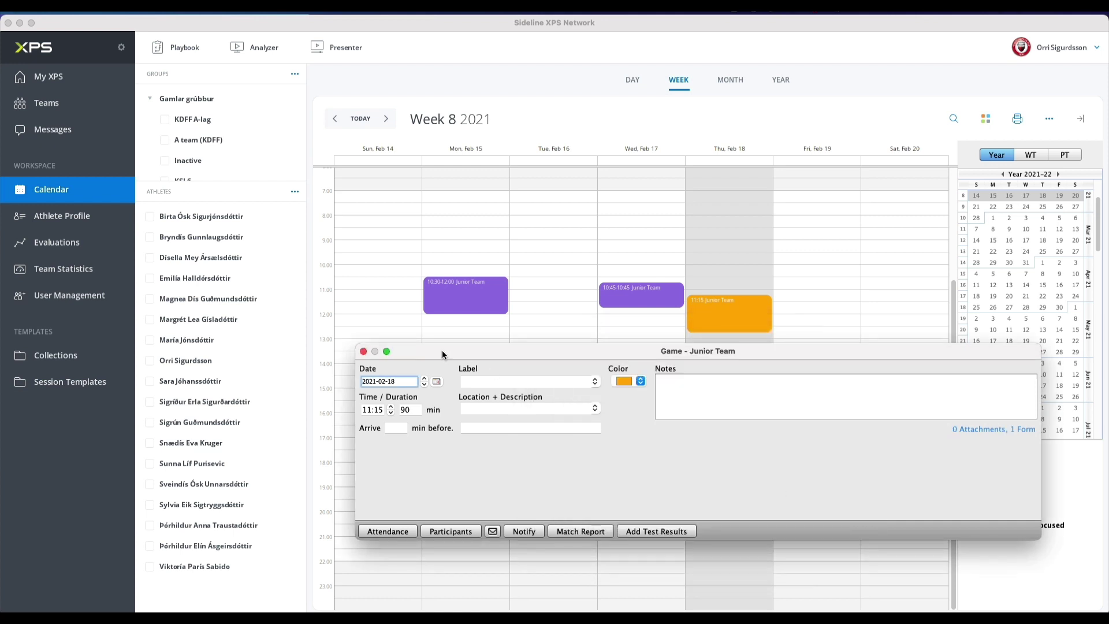
{"action": "left_click", "coordinate": [363, 351]}
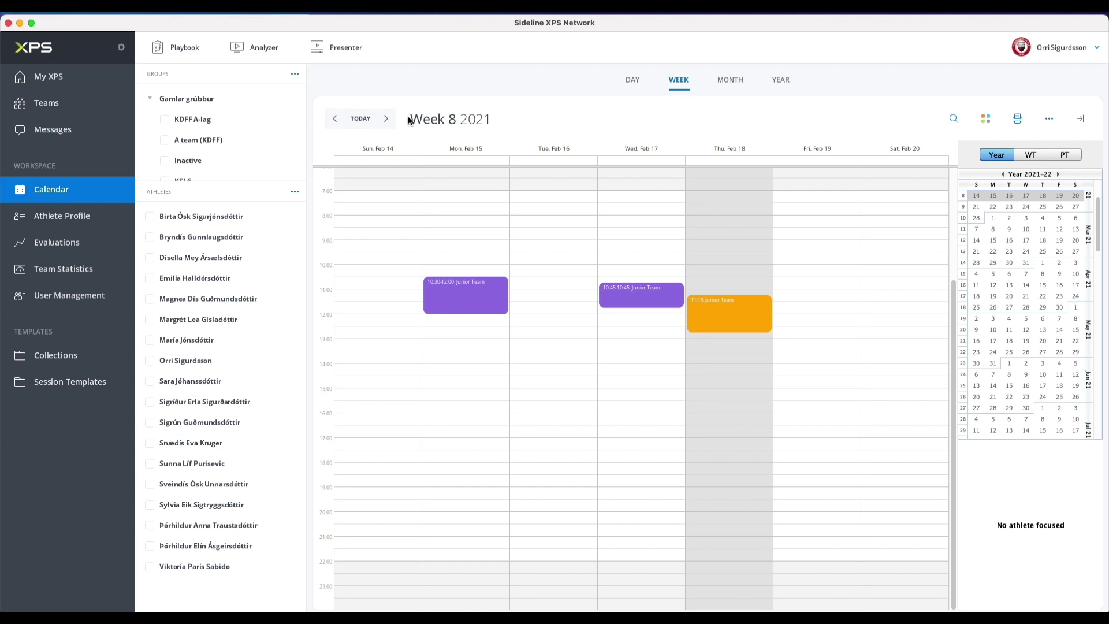
Create a new tab named Training Load in the Athlete Profile settings.
{"action": "left_click", "coordinate": [61, 215]}
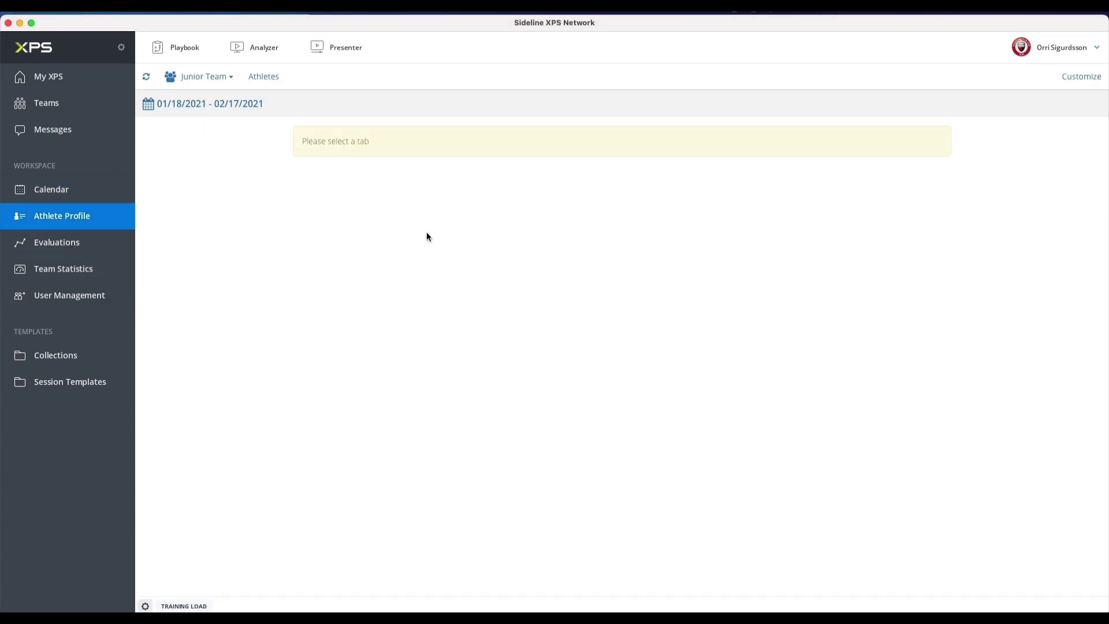
{"action": "left_click", "coordinate": [149, 607]}
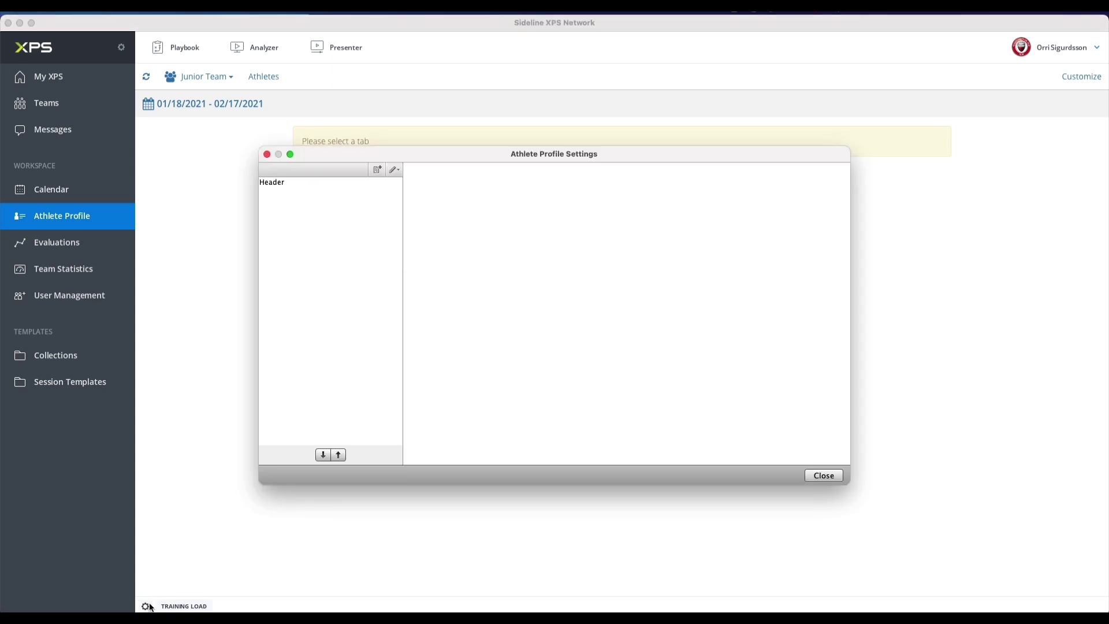
{"action": "left_click", "coordinate": [378, 169]}
{"action": "type", "text": "Trai"}
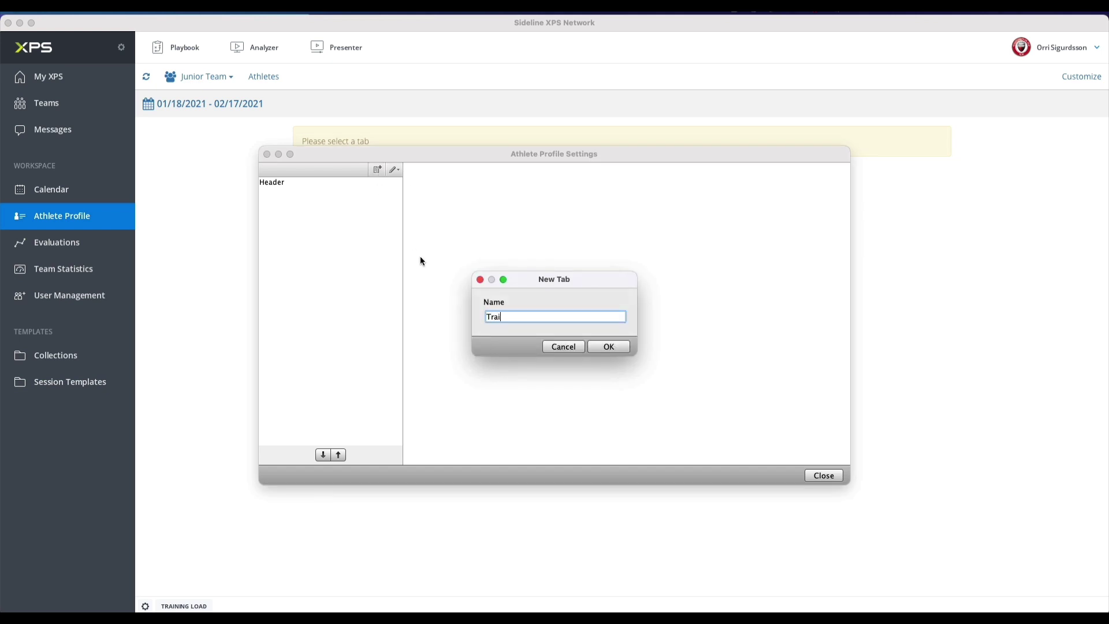
{"action": "type", "text": "ning Load"}
{"action": "left_click", "coordinate": [610, 347]}
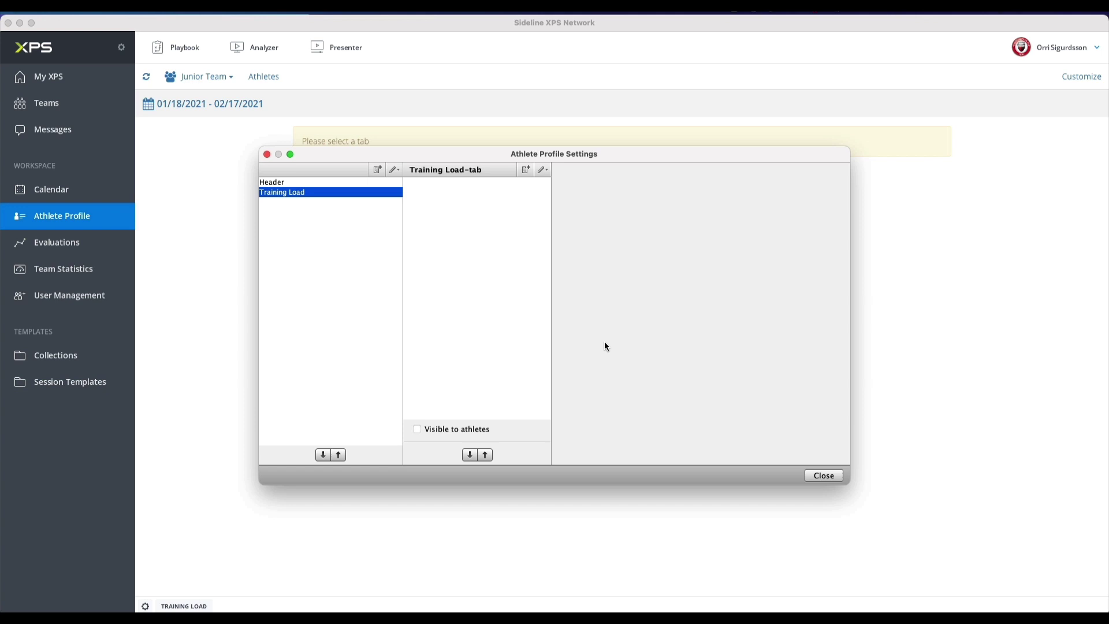
Add a bar/line chart widget named Training Load Weekly to the Training Load tab.
{"action": "left_click", "coordinate": [525, 170]}
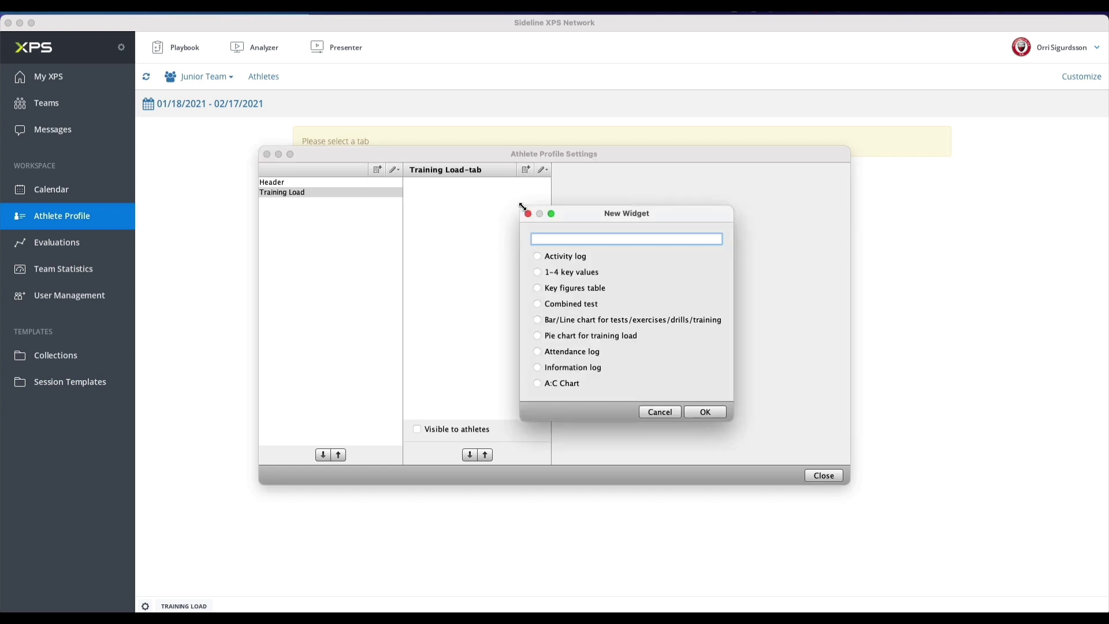
{"action": "type", "text": "Training Load Weekly"}
{"action": "left_click", "coordinate": [538, 320]}
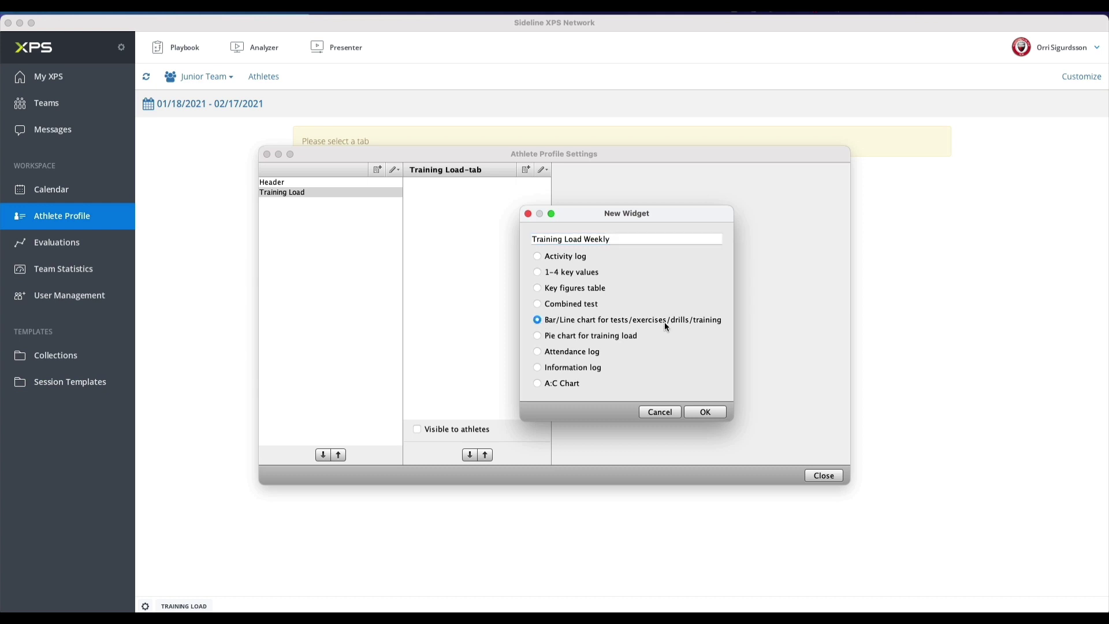
{"action": "left_click", "coordinate": [713, 411]}
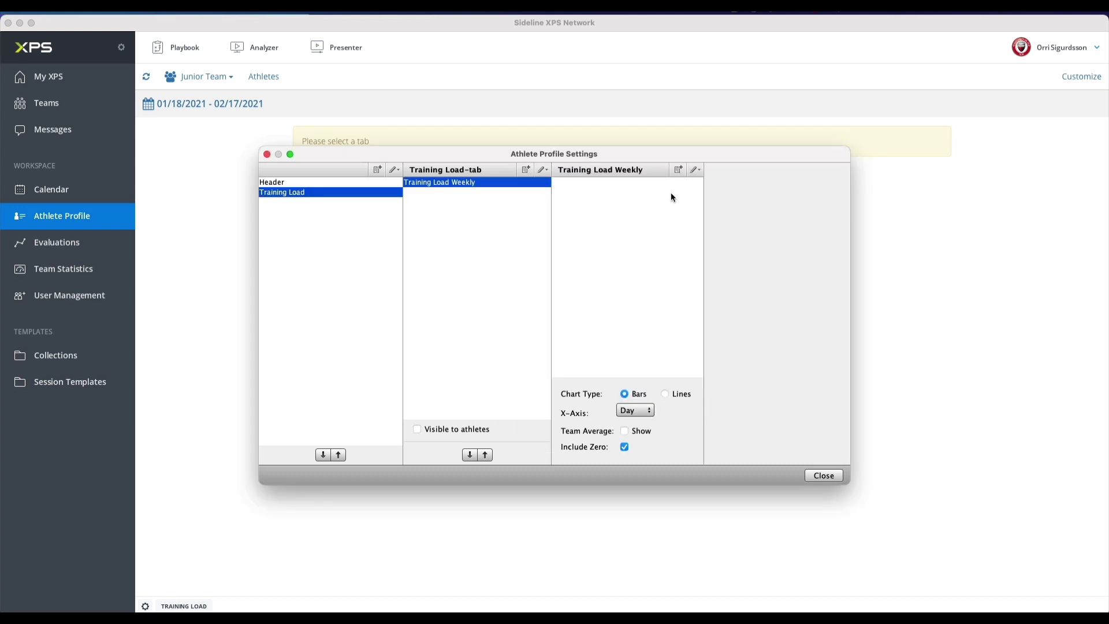
Add the Team Training and Game / Competition training loads to the Training Load Weekly widget.
{"action": "left_click", "coordinate": [679, 171]}
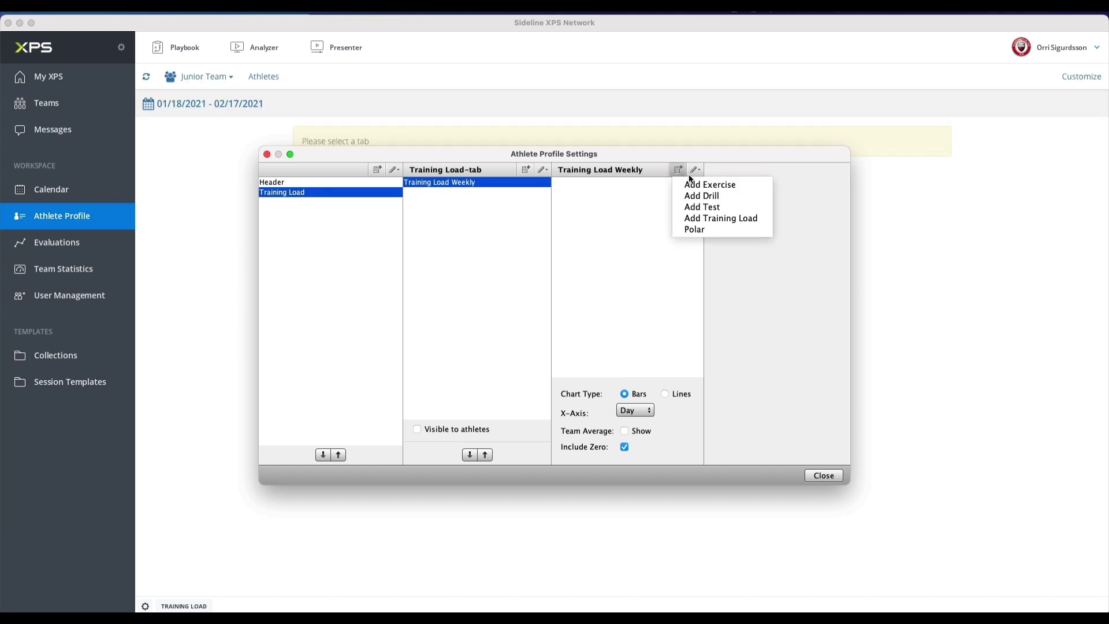
{"action": "left_click", "coordinate": [707, 219]}
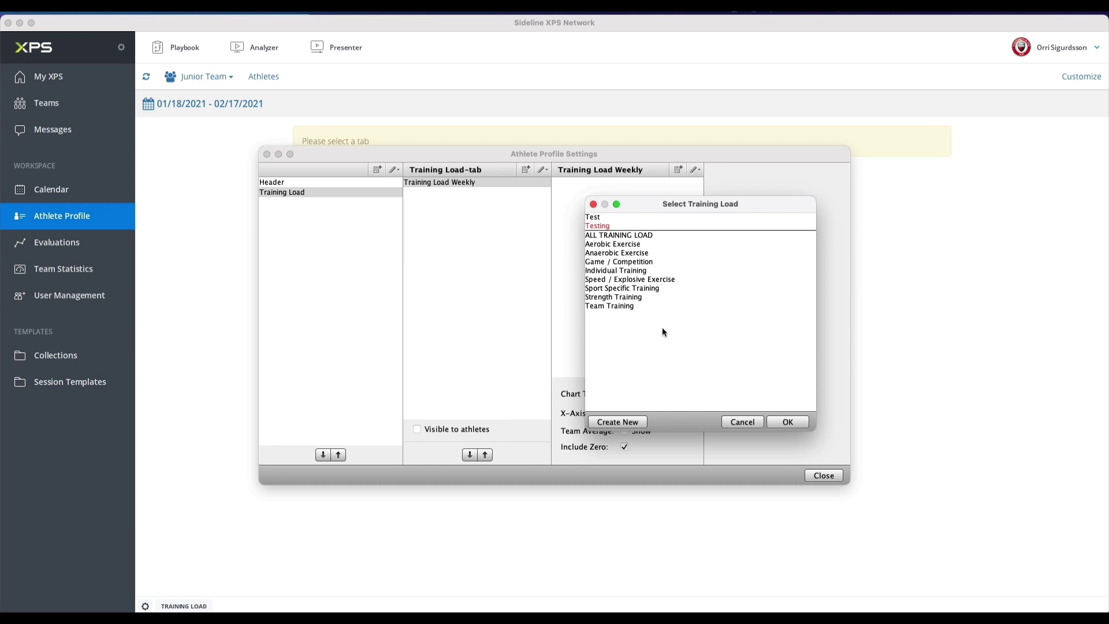
{"action": "left_click", "coordinate": [630, 307]}
{"action": "left_click", "coordinate": [788, 422]}
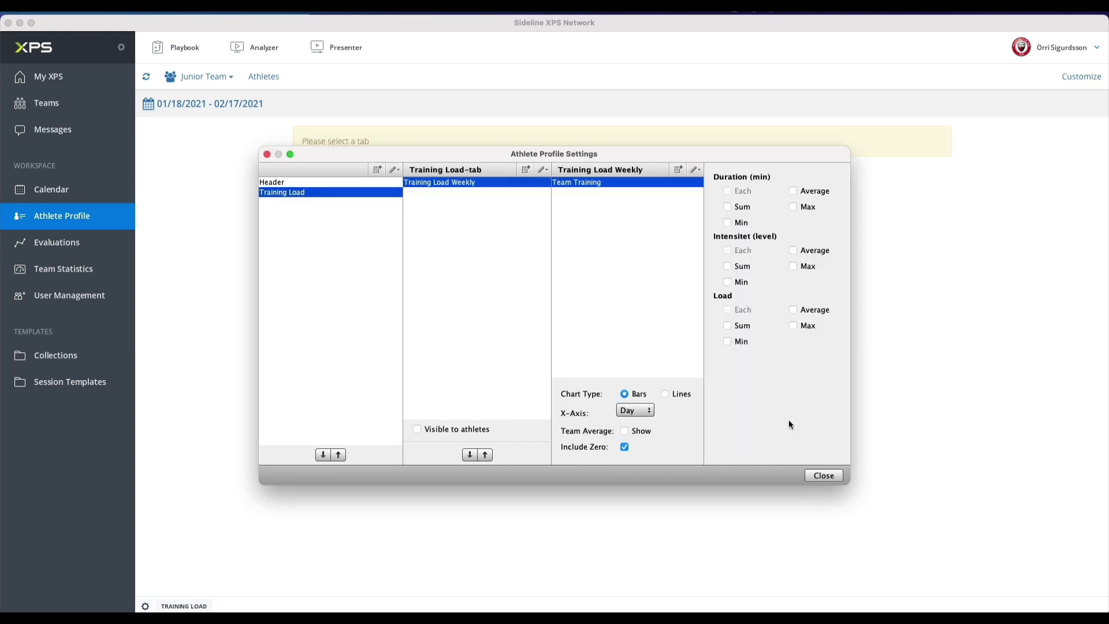
{"action": "left_click", "coordinate": [679, 169]}
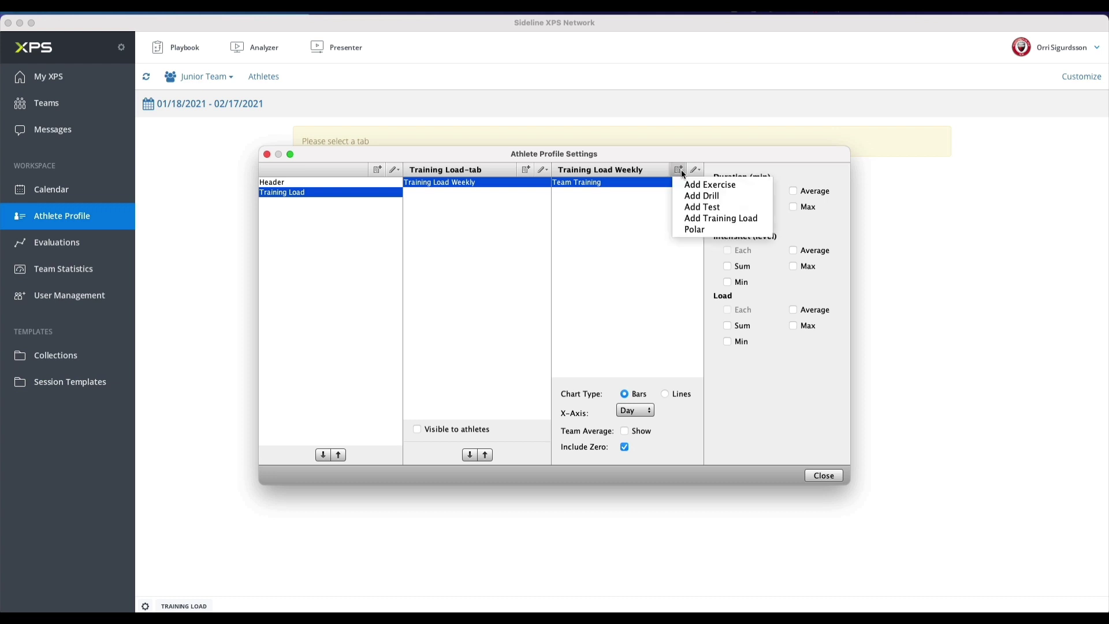
{"action": "left_click", "coordinate": [694, 219]}
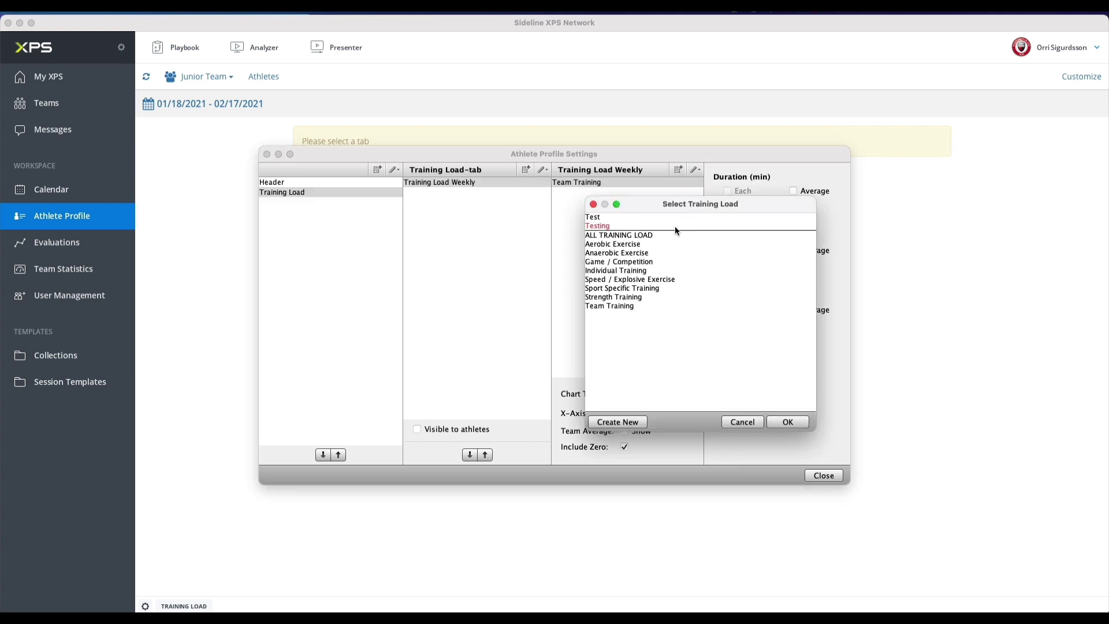
{"action": "left_click", "coordinate": [619, 262]}
{"action": "left_click", "coordinate": [788, 421]}
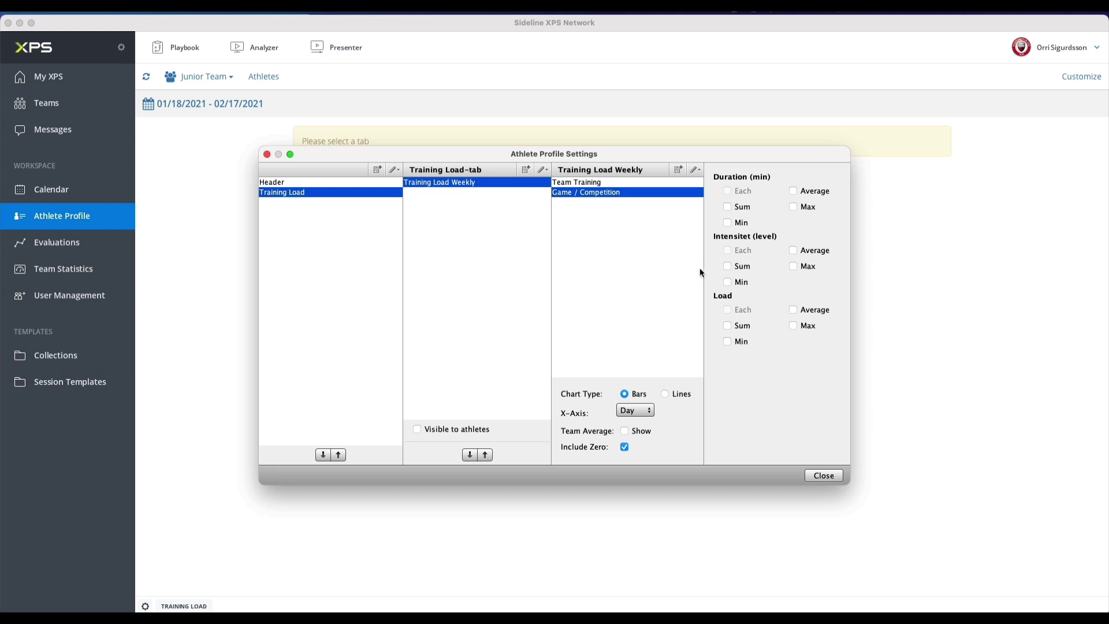
Plot the Load sum for both weekly training loads, change the X-axis period, show the team average and exclude zero.
{"action": "left_click", "coordinate": [616, 182]}
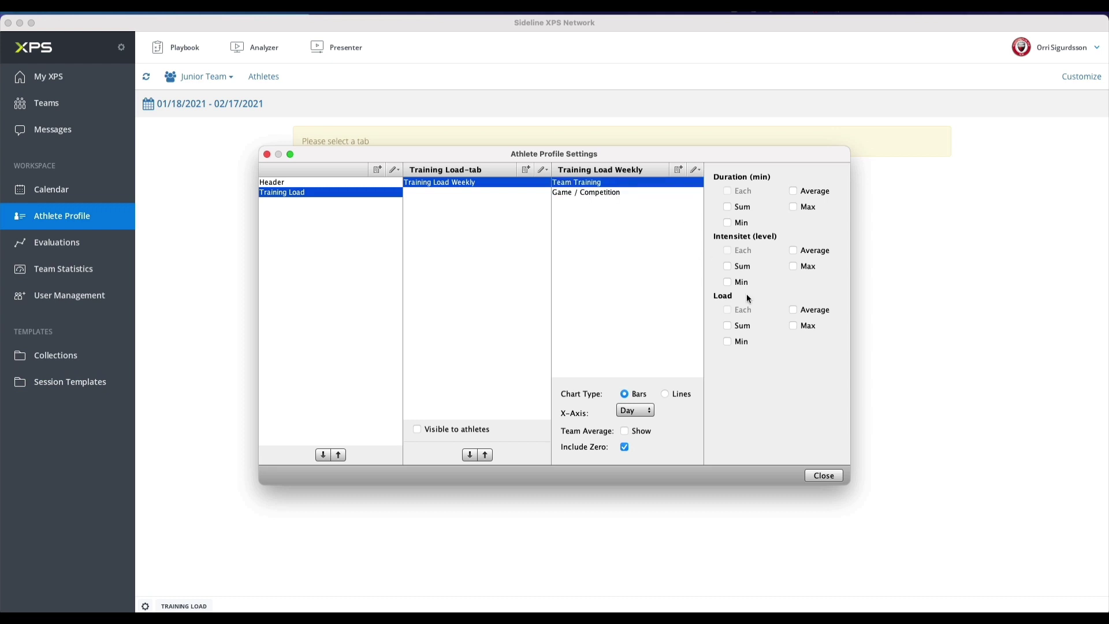
{"action": "left_click", "coordinate": [632, 192]}
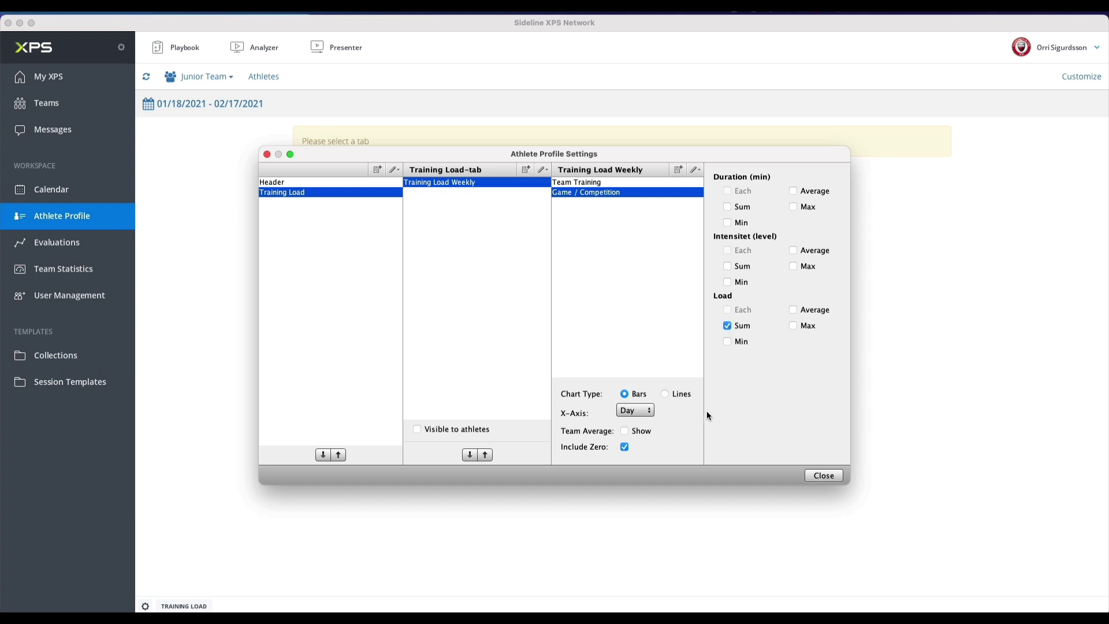
{"action": "left_click", "coordinate": [652, 414]}
{"action": "left_click", "coordinate": [648, 426]}
Add a second bar/line chart widget named Training Load Daily to the Training Load tab.
{"action": "left_click", "coordinate": [524, 171]}
{"action": "type", "text": "Training Load Daily"}
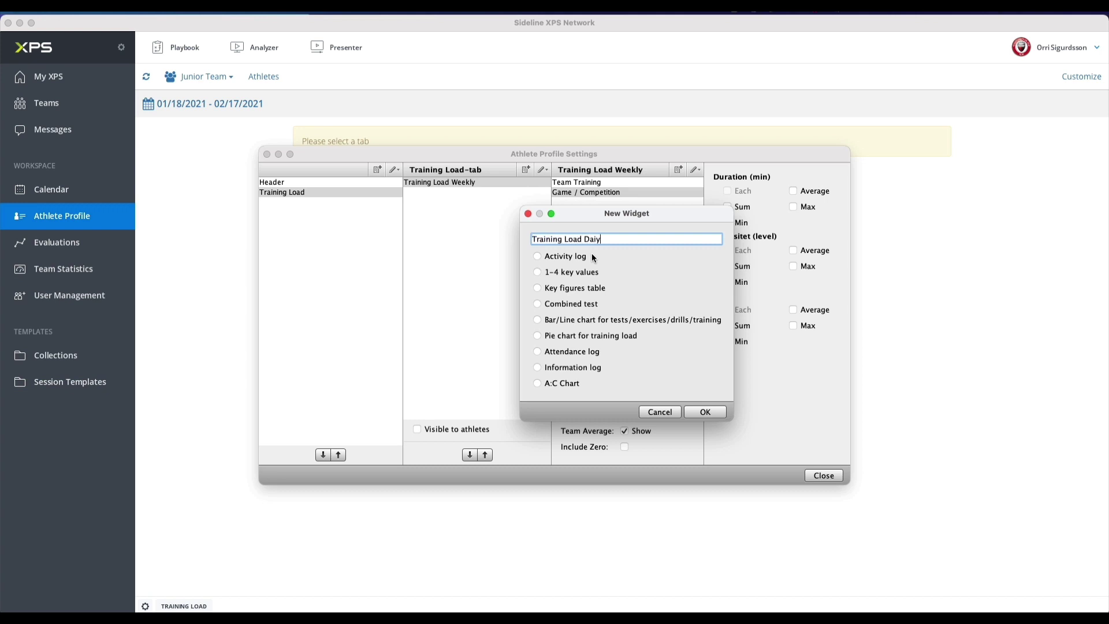
{"action": "left_click", "coordinate": [537, 319]}
{"action": "left_click", "coordinate": [697, 413]}
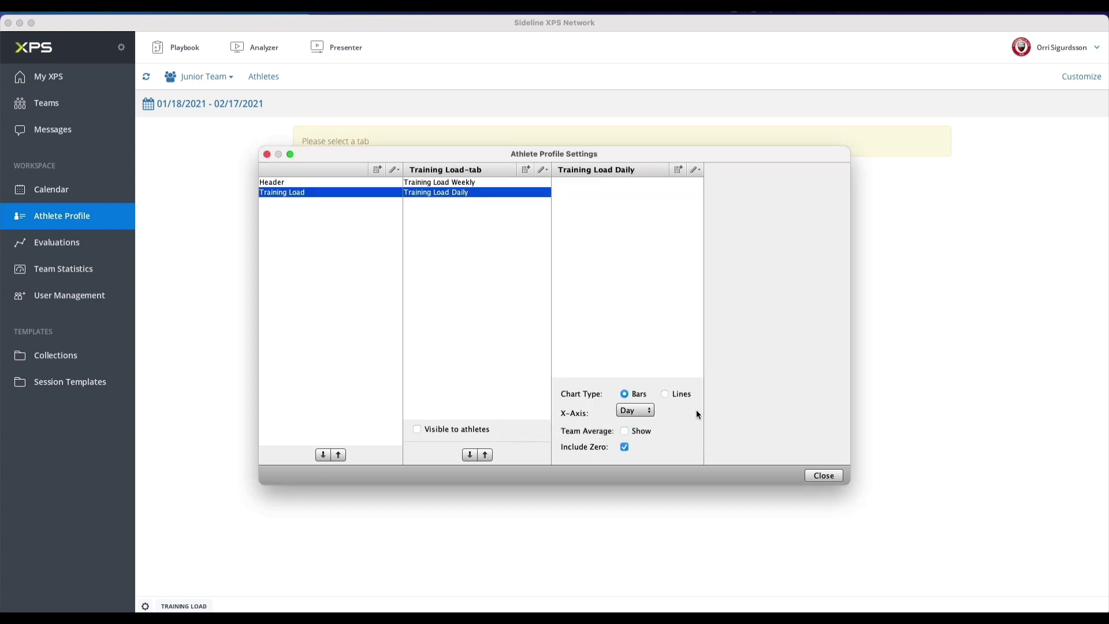
Add the Game / Competition and Team Training loads together to the Training Load Daily widget.
{"action": "left_click", "coordinate": [680, 172]}
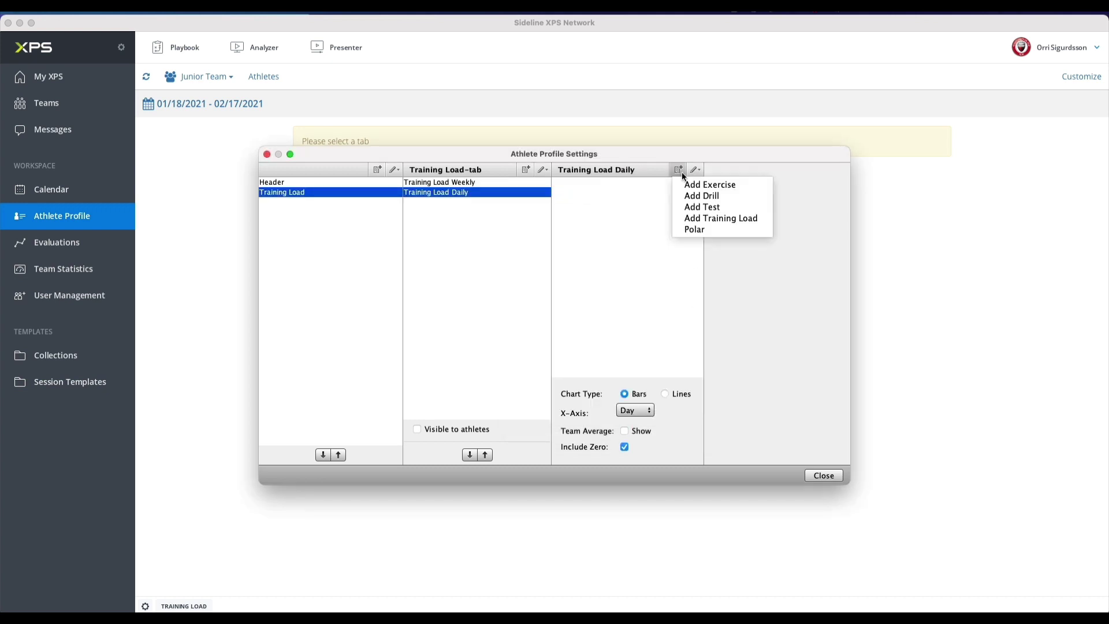
{"action": "left_click", "coordinate": [705, 225]}
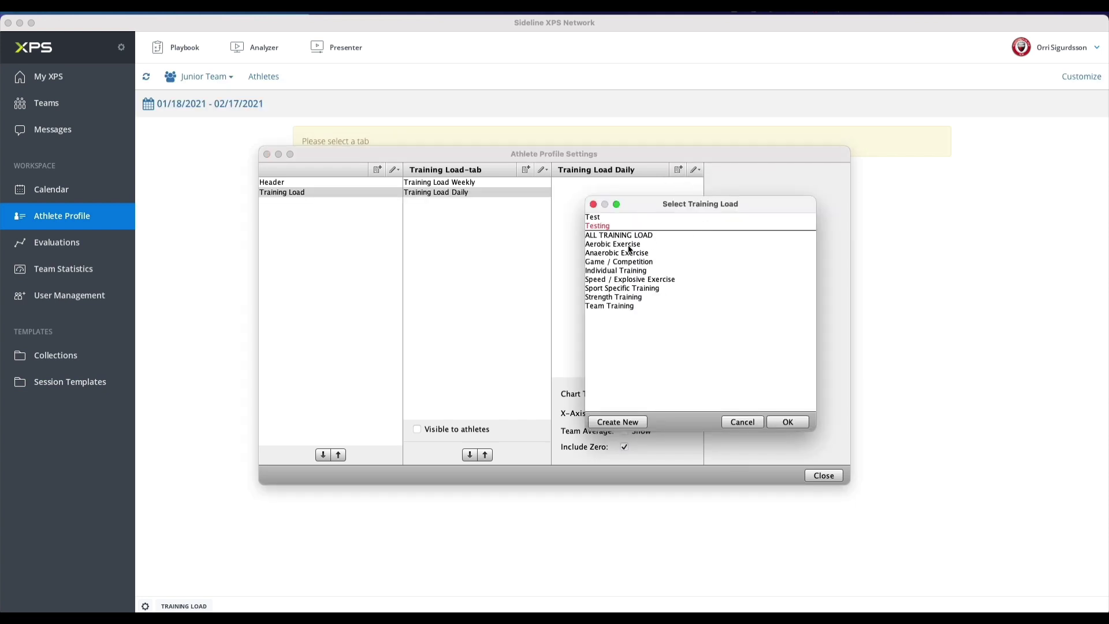
{"action": "left_click", "coordinate": [620, 306]}
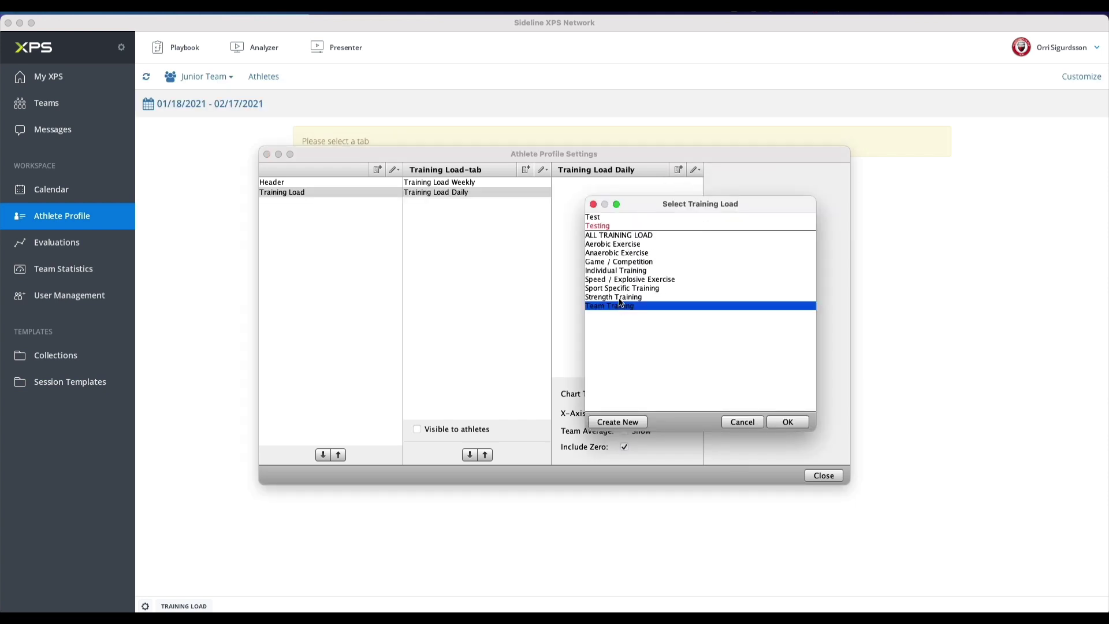
{"action": "left_click", "coordinate": [625, 261], "text": "shift"}
{"action": "left_click", "coordinate": [623, 263]}
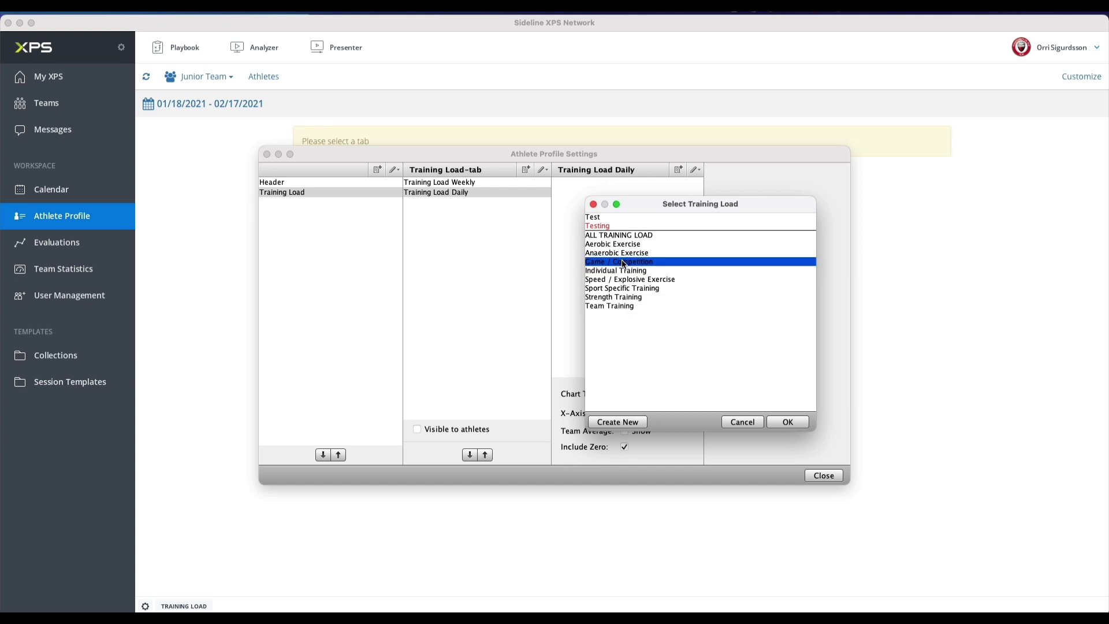
{"action": "left_click", "coordinate": [623, 306], "text": "super"}
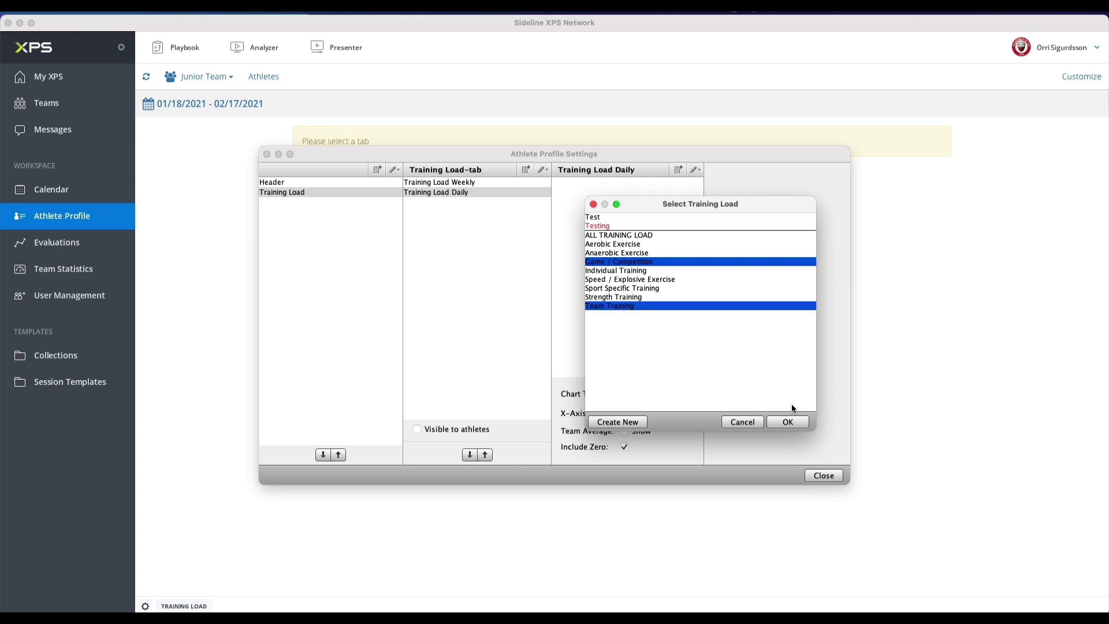
{"action": "left_click", "coordinate": [794, 421]}
Plot the Load sum for both daily training loads as a line chart with the team average shown and zero excluded.
{"action": "left_click", "coordinate": [626, 181]}
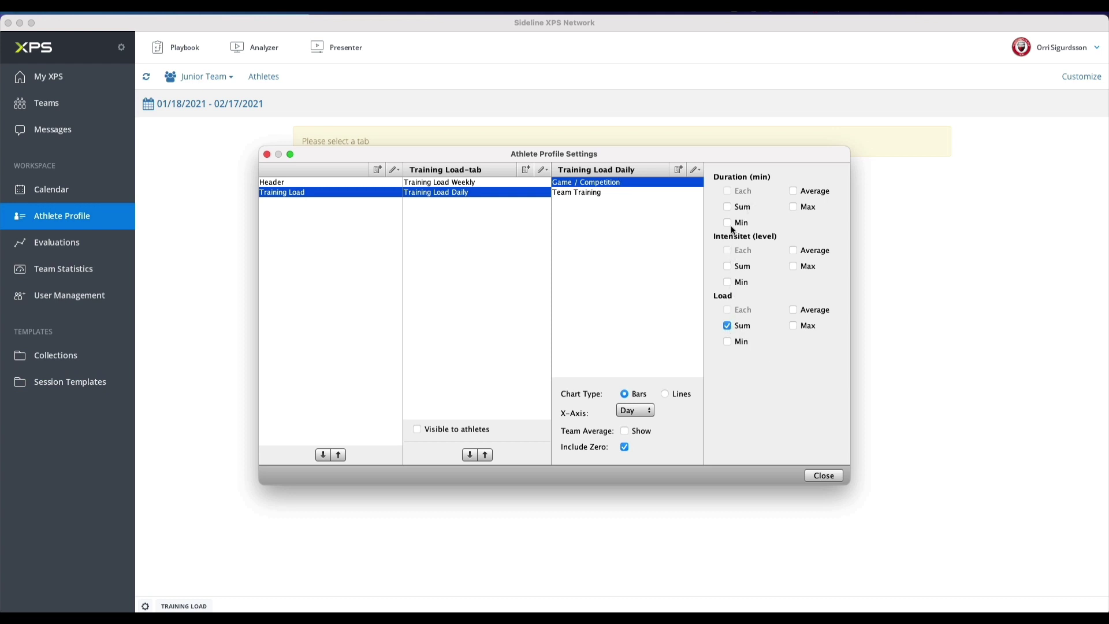
{"action": "left_click", "coordinate": [591, 200]}
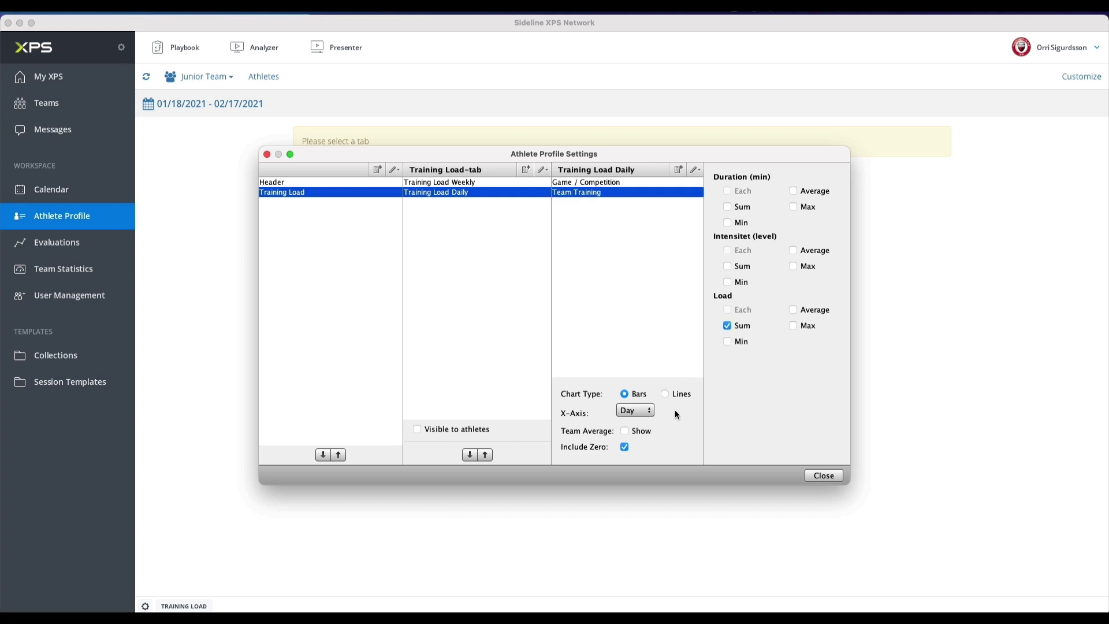
{"action": "left_click", "coordinate": [666, 394]}
{"action": "left_click", "coordinate": [625, 447]}
{"action": "left_click", "coordinate": [624, 432]}
Add a training load pie chart widget named Training Load Chart to the Training Load tab.
{"action": "left_click", "coordinate": [527, 170]}
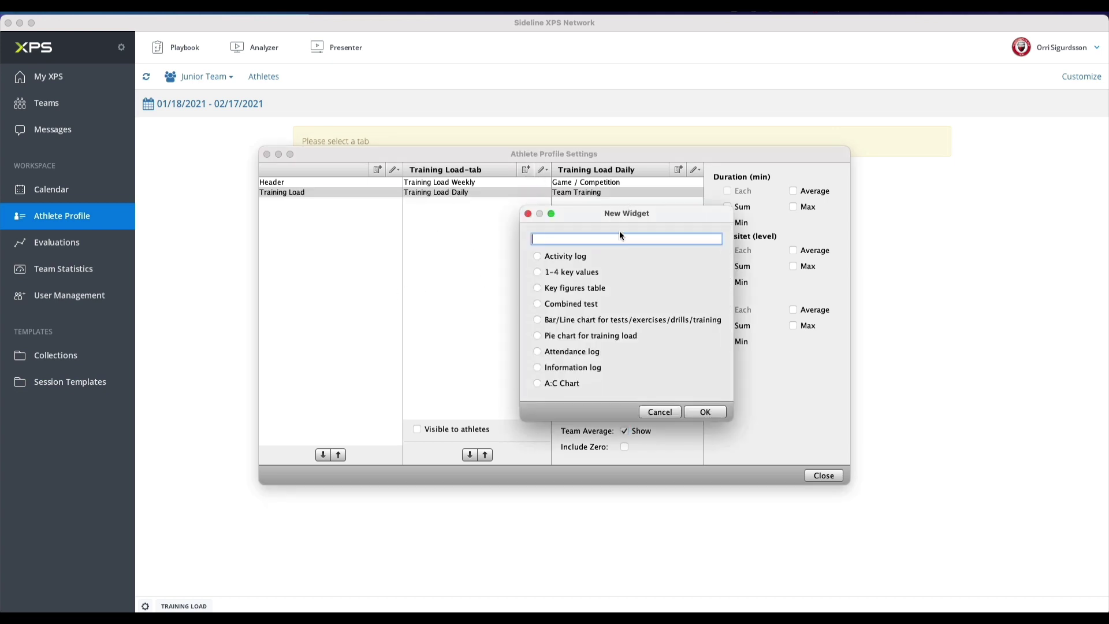
{"action": "left_click", "coordinate": [538, 336]}
{"action": "left_click", "coordinate": [570, 242]}
{"action": "type", "text": "Training Load Chart"}
{"action": "left_click", "coordinate": [710, 413]}
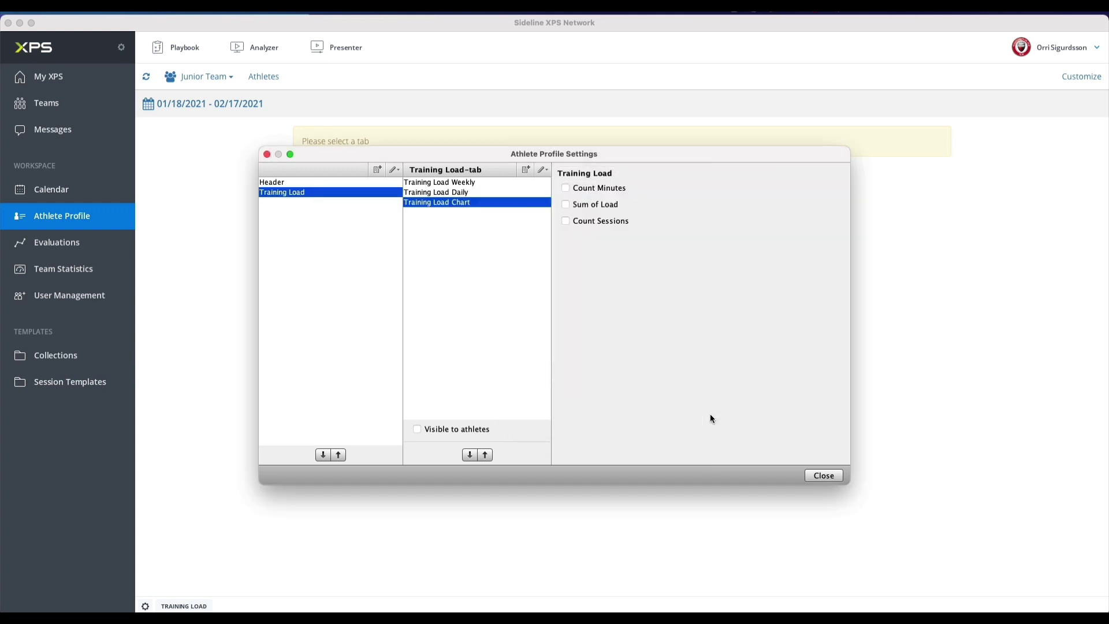
Enable Count Minutes, Sum of Load and Count Sessions for the Training Load Chart widget.
{"action": "left_click", "coordinate": [566, 188]}
{"action": "left_click", "coordinate": [565, 204]}
{"action": "left_click", "coordinate": [566, 220]}
{"action": "left_click", "coordinate": [417, 429]}
{"action": "left_click", "coordinate": [418, 429]}
{"action": "left_click", "coordinate": [418, 430]}
Add an A:C Chart widget named Acute/Chronic to the Training Load tab.
{"action": "left_click", "coordinate": [526, 170]}
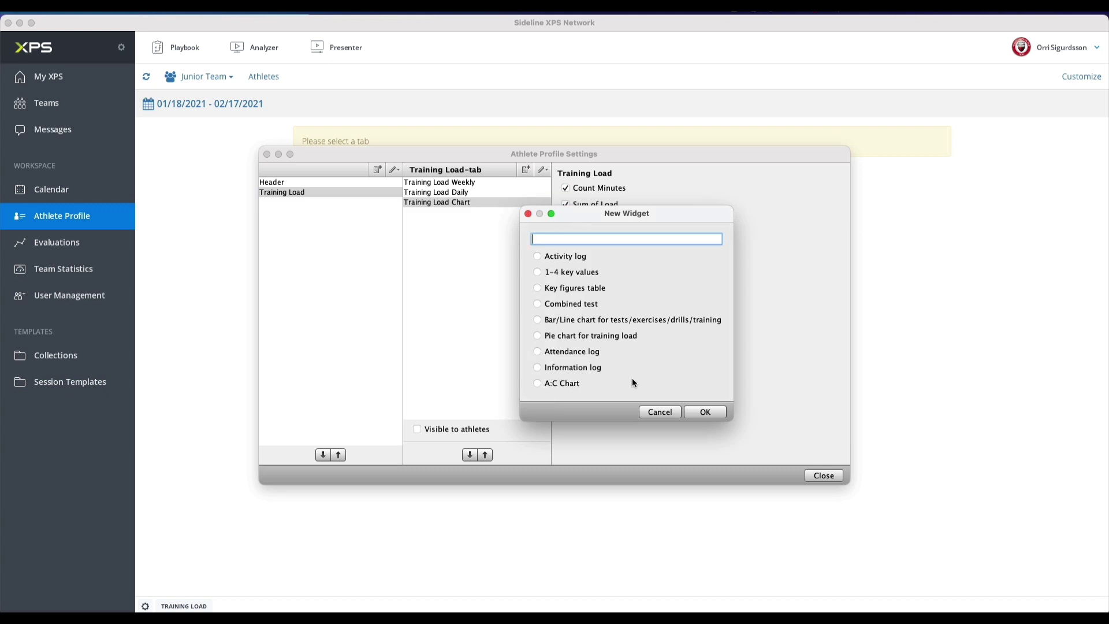
{"action": "mouse_move", "coordinate": [634, 383]}
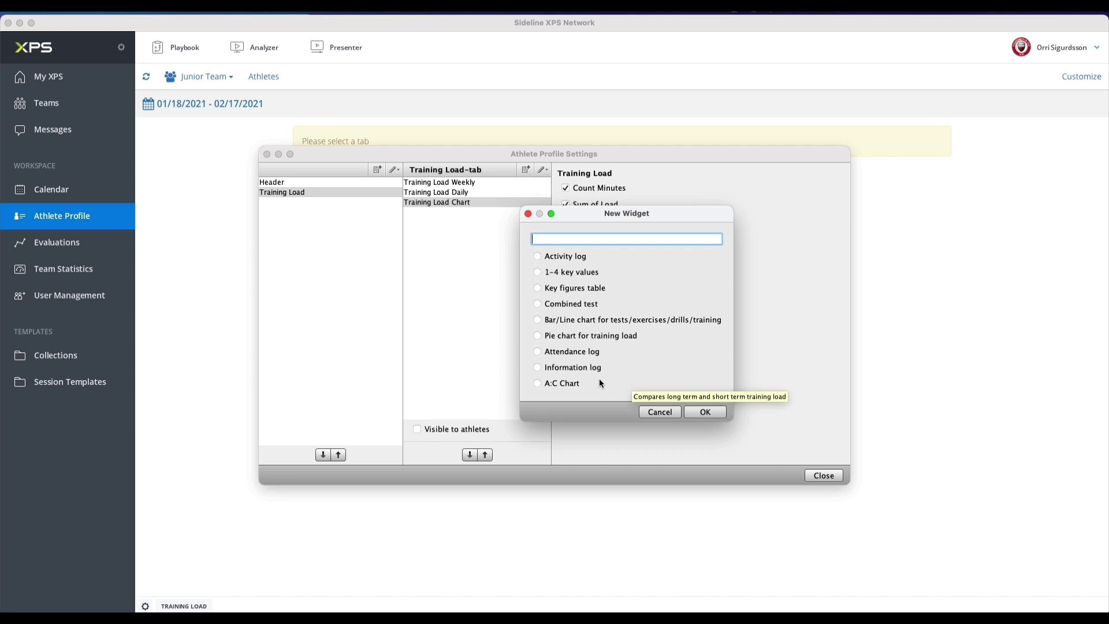
{"action": "left_click", "coordinate": [537, 383]}
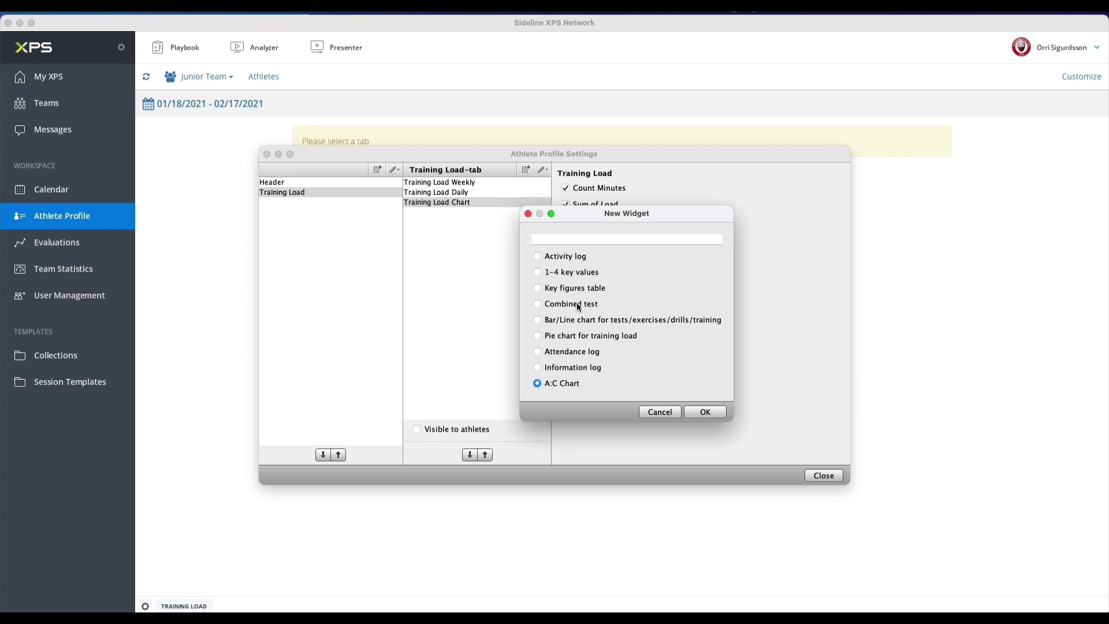
{"action": "left_click", "coordinate": [565, 240]}
{"action": "type", "text": "Acute/Chronic"}
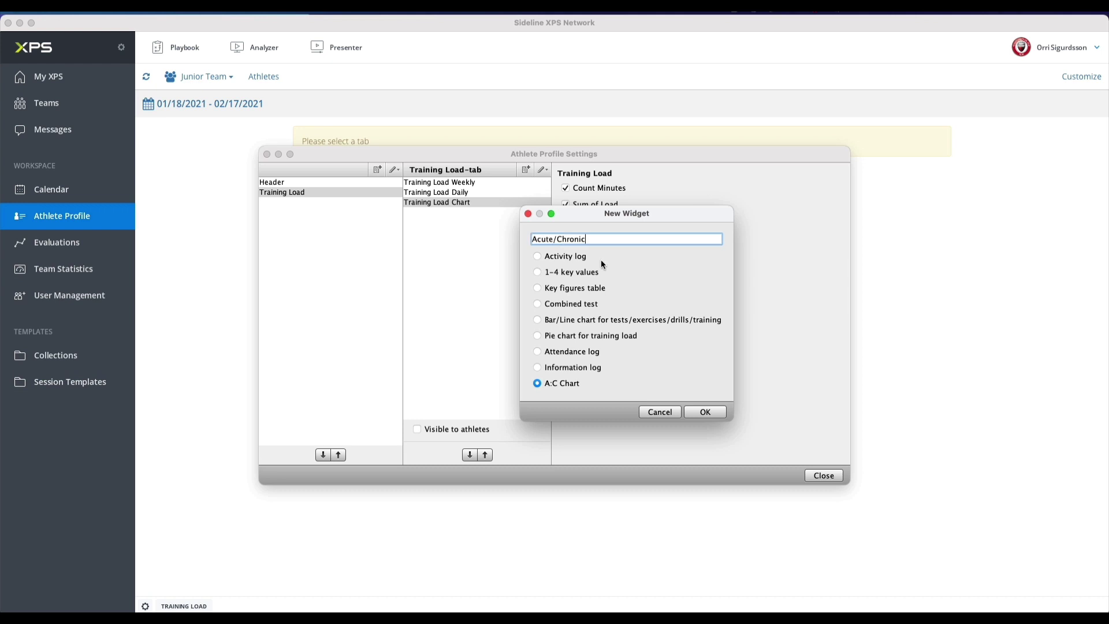
{"action": "left_click", "coordinate": [700, 412]}
Show the acute average line in the Acute/Chronic widget and close the Athlete Profile settings.
{"action": "left_click", "coordinate": [665, 186]}
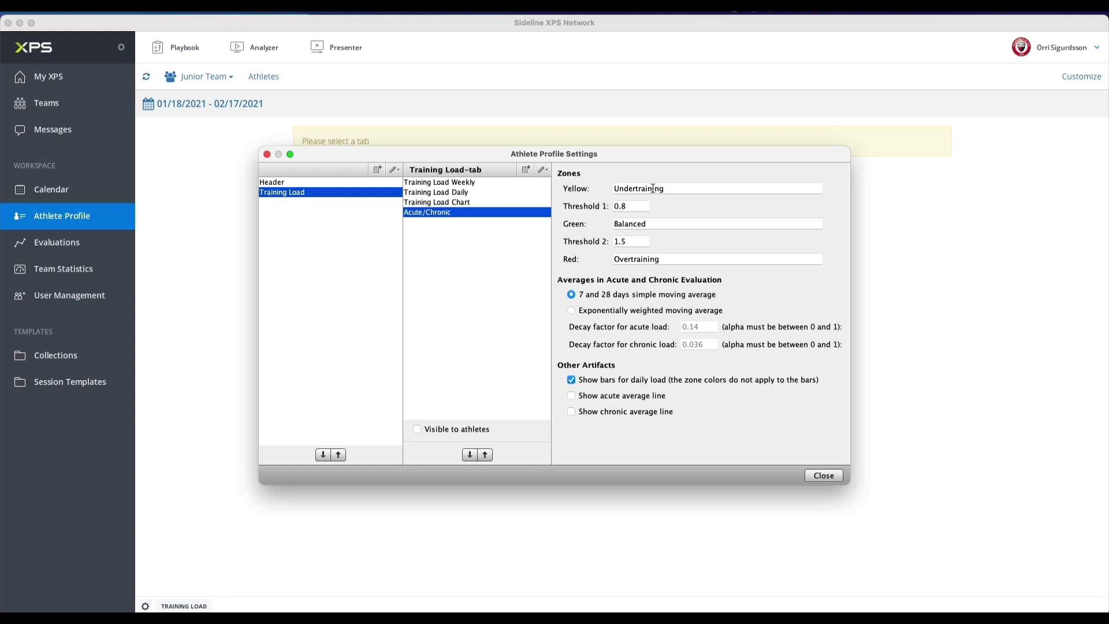
{"action": "double_click", "coordinate": [665, 187]}
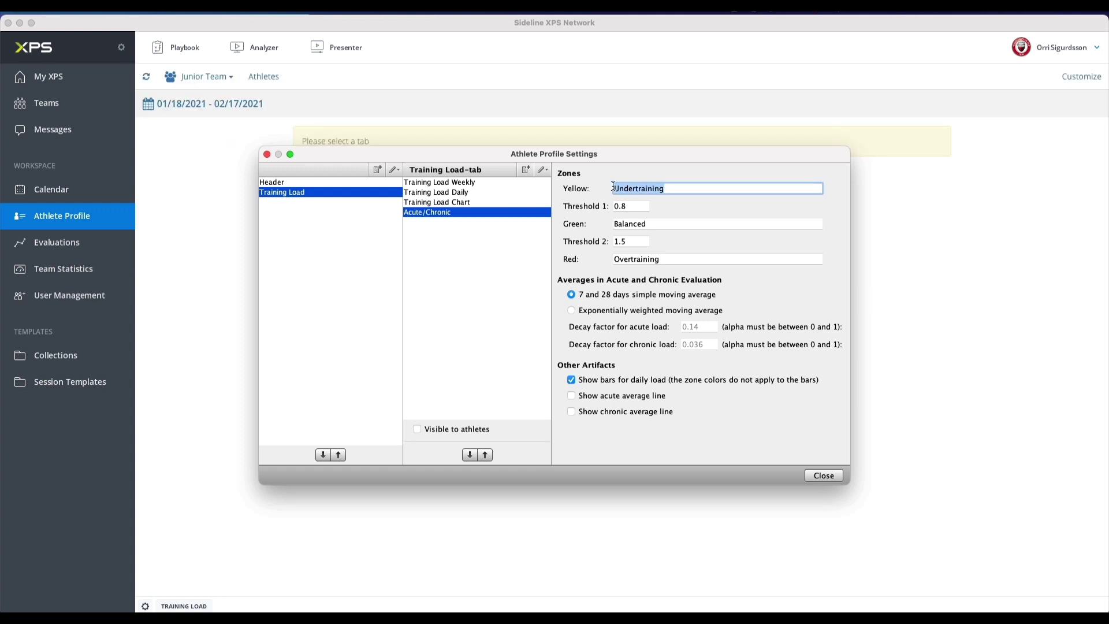
{"action": "left_click", "coordinate": [643, 206]}
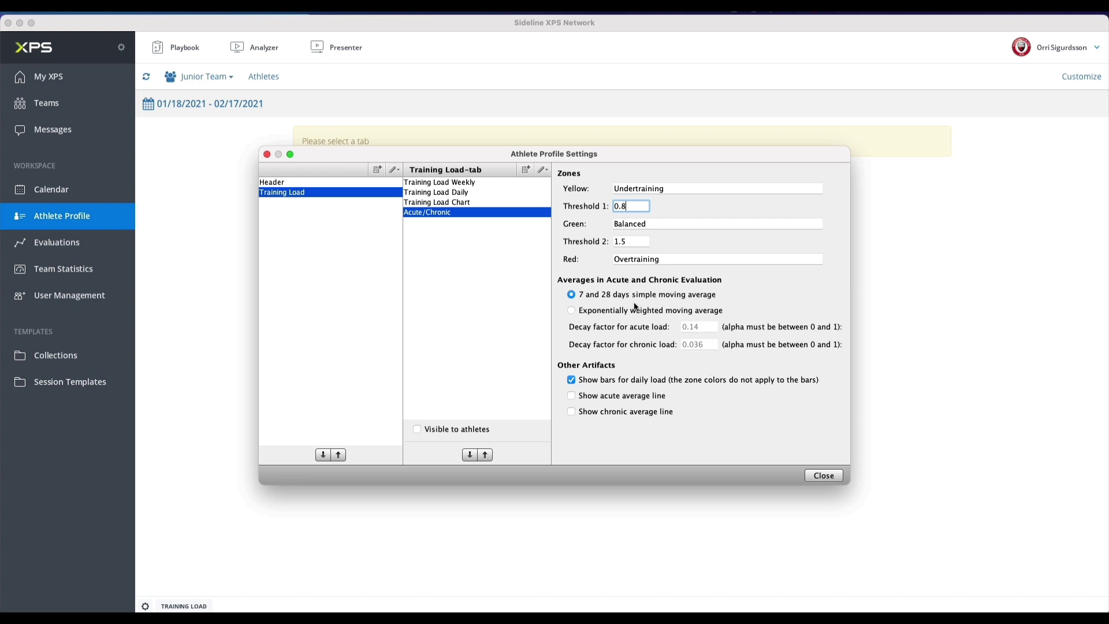
{"action": "left_click", "coordinate": [572, 398]}
{"action": "left_click", "coordinate": [840, 476]}
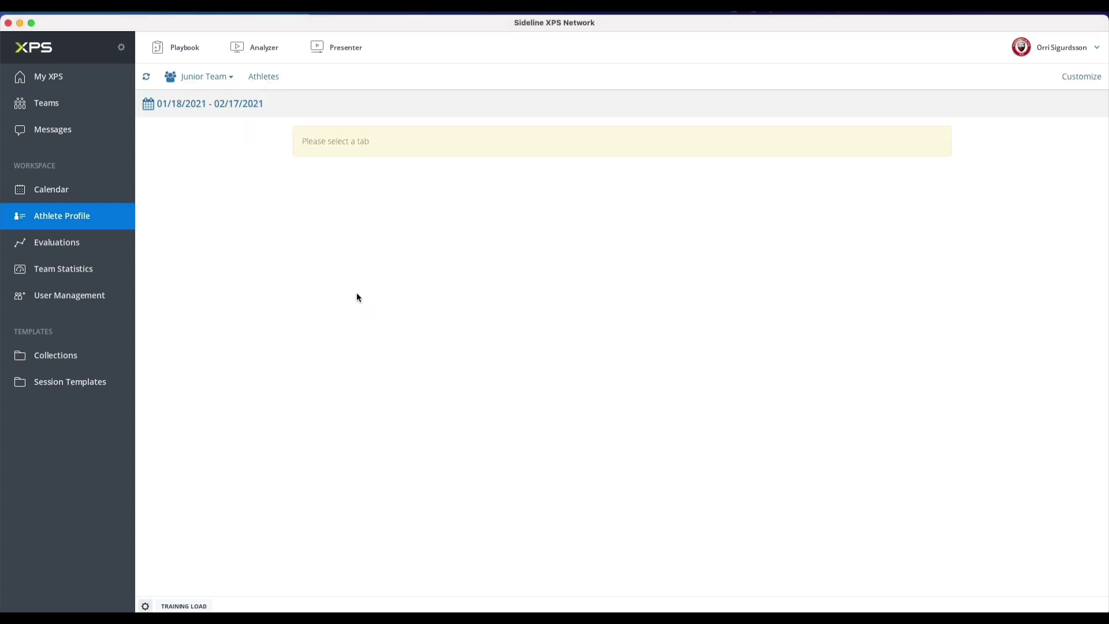
From the Junior Team's Athletes view, add a new team overview tab named Training Load.
{"action": "left_click", "coordinate": [271, 80]}
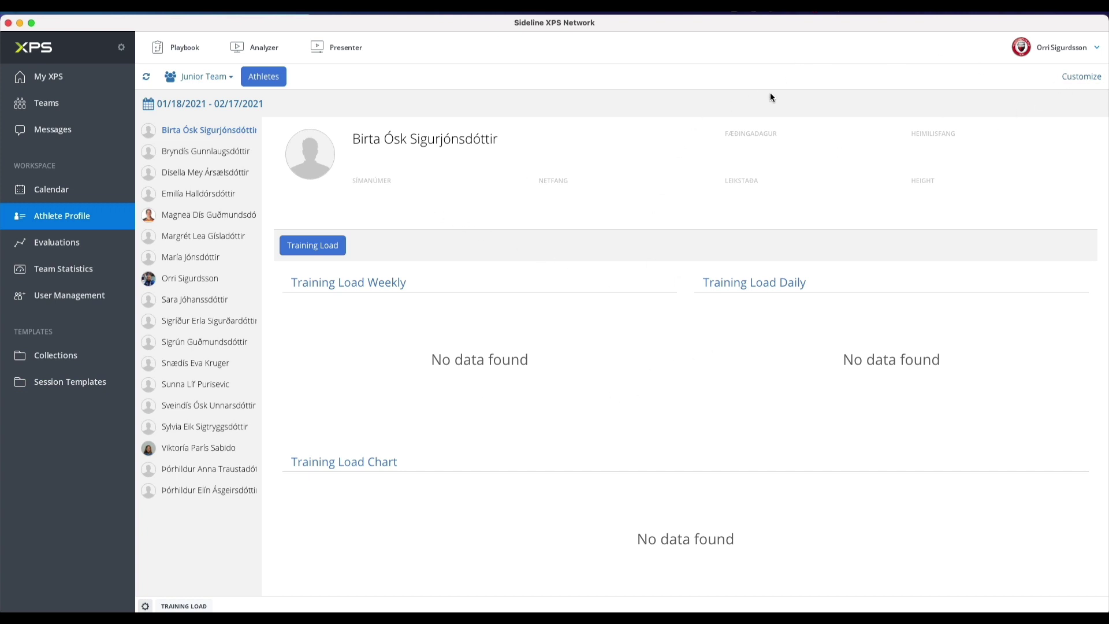
{"action": "left_click", "coordinate": [1088, 79]}
{"action": "left_click", "coordinate": [1059, 81]}
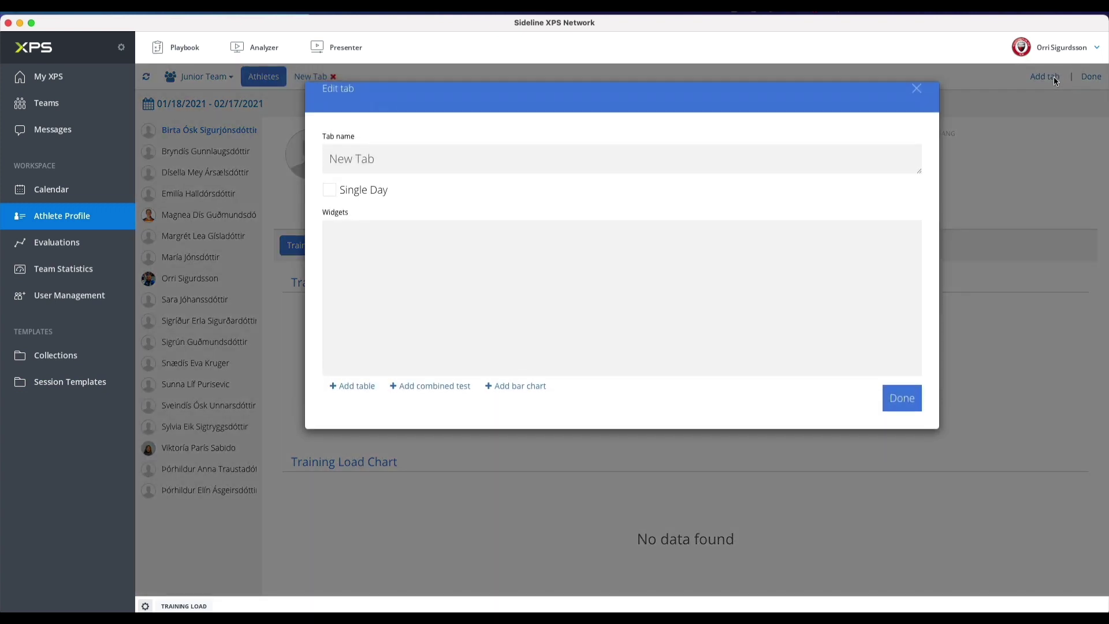
{"action": "left_click", "coordinate": [485, 169]}
{"action": "key", "text": "BackSpace"}
{"action": "key", "text": "BackSpace"}
{"action": "key", "text": "BackSpace"}
{"action": "key", "text": "BackSpace"}
{"action": "key", "text": "BackSpace"}
{"action": "key", "text": "BackSpace"}
{"action": "key", "text": "BackSpace"}
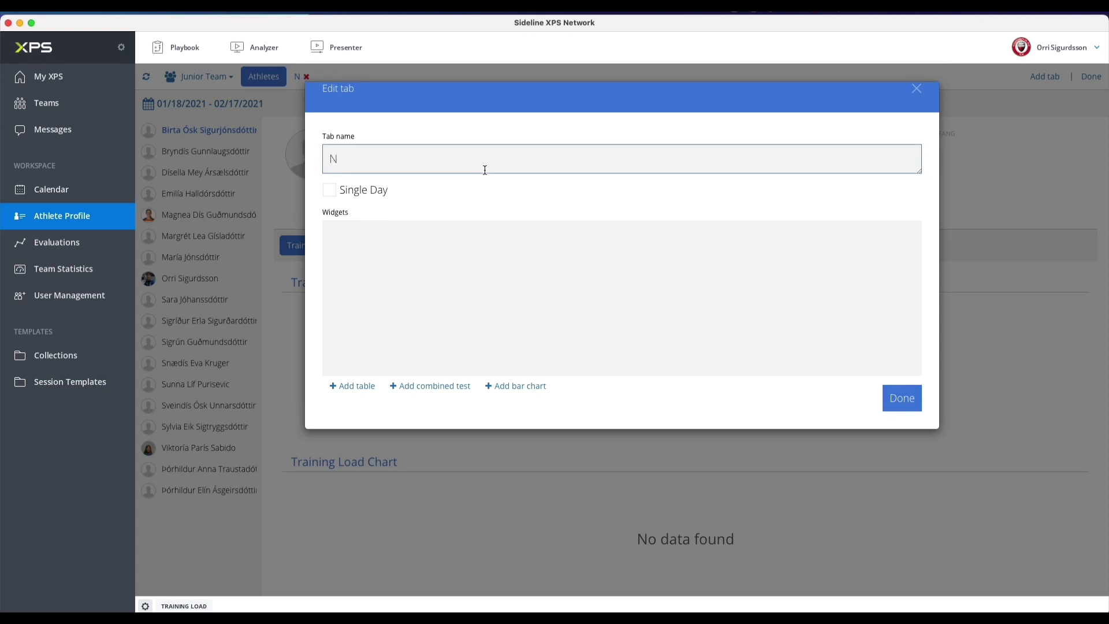
{"action": "type", "text": "Training Load"}
Add a table to the Training Load overview tab with the TOTAL LOAD training load as its column.
{"action": "left_click", "coordinate": [353, 386]}
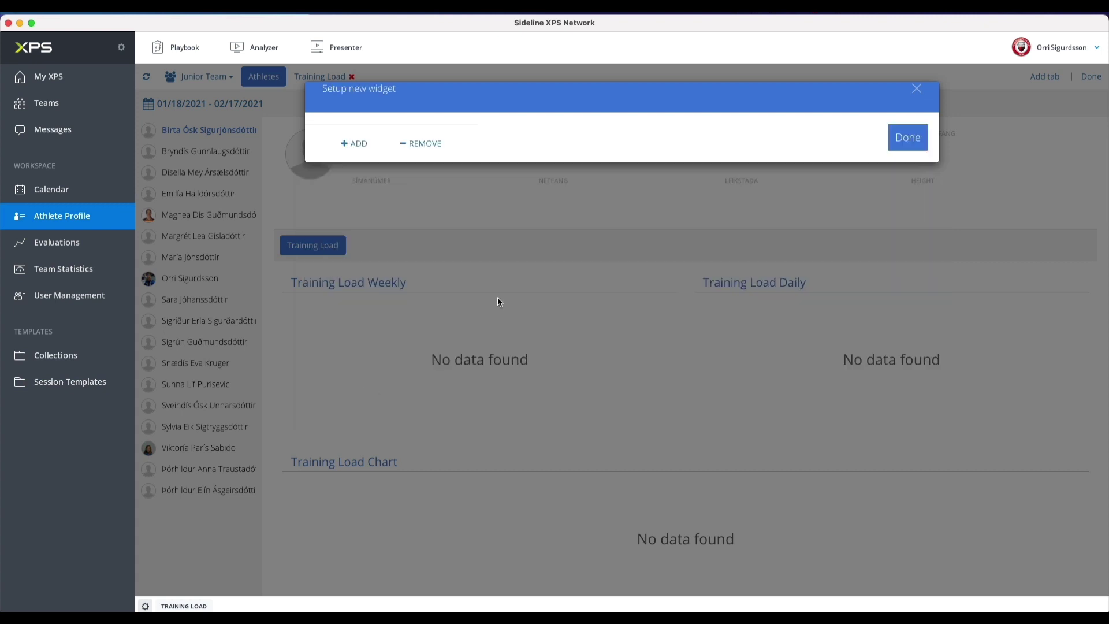
{"action": "left_click", "coordinate": [352, 143]}
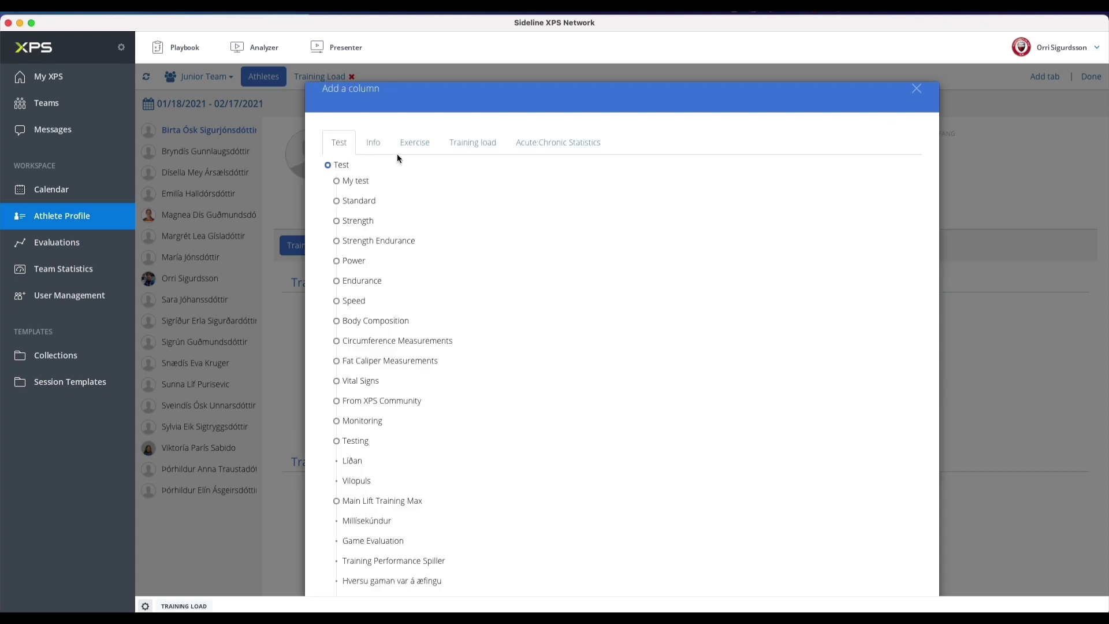
{"action": "left_click", "coordinate": [483, 153]}
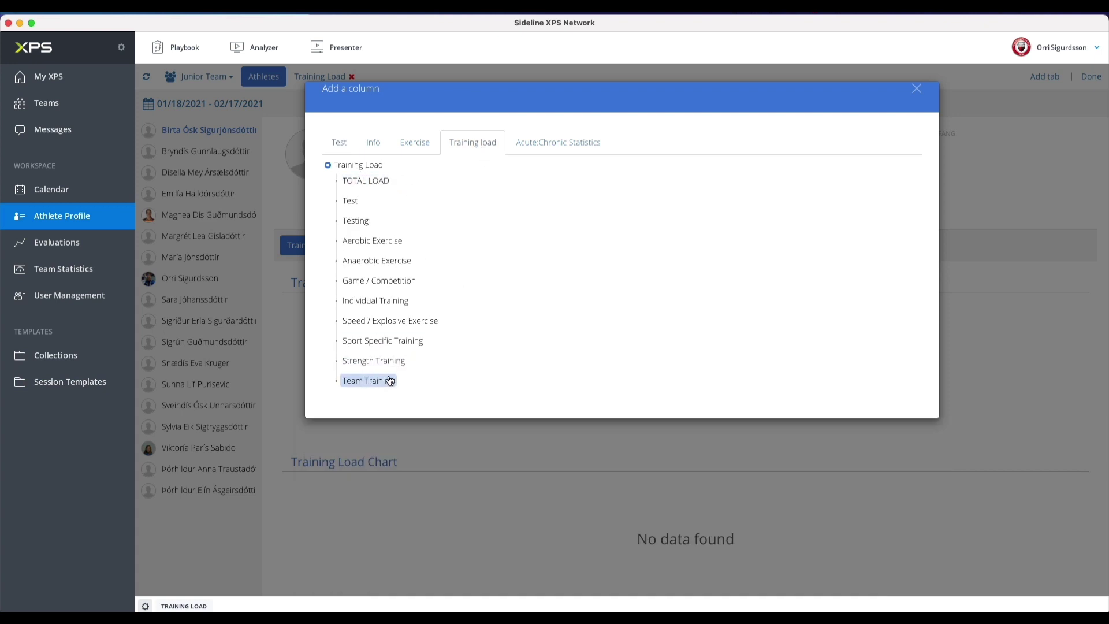
{"action": "left_click", "coordinate": [374, 182]}
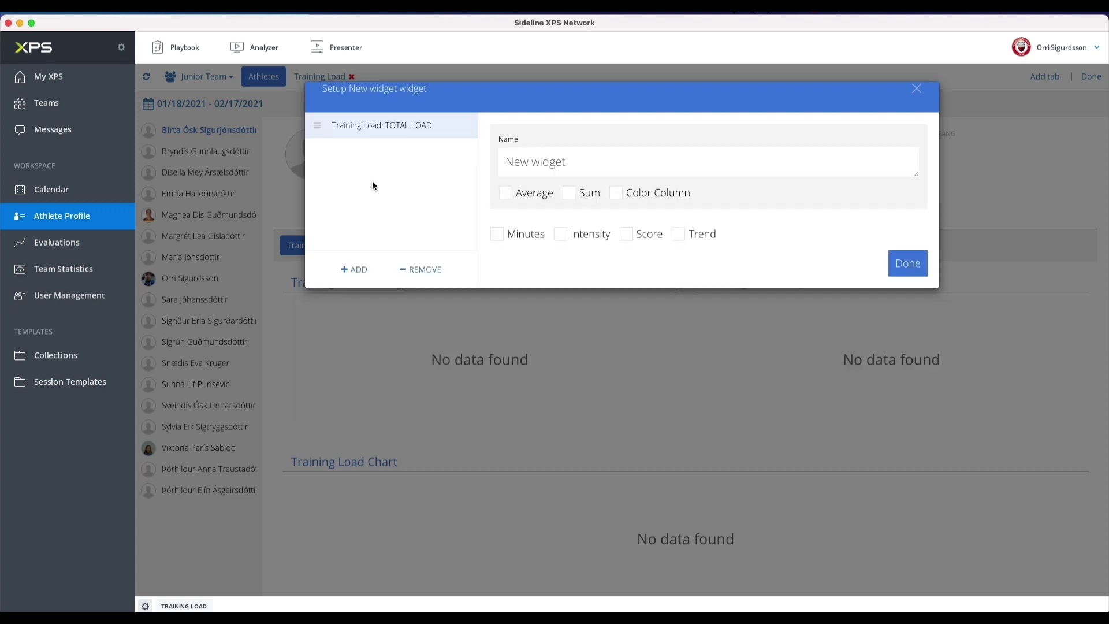
Enable Average and the Minutes, Intensity, Score and Trend columns with Current values for TOTAL LOAD, and save the tab.
{"action": "left_click", "coordinate": [506, 196]}
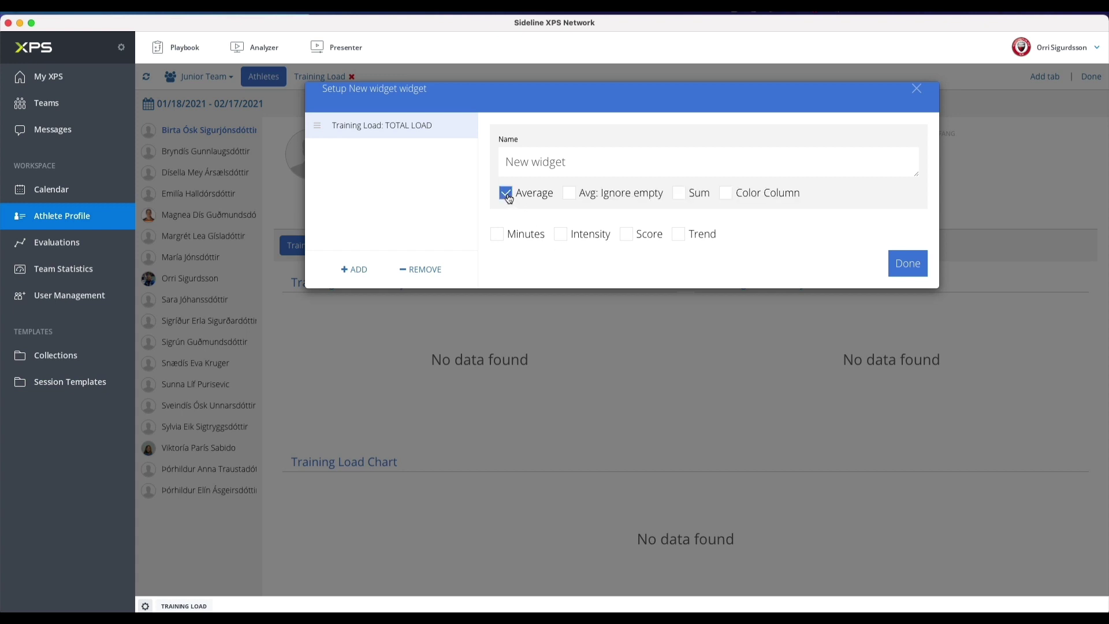
{"action": "left_click", "coordinate": [498, 237]}
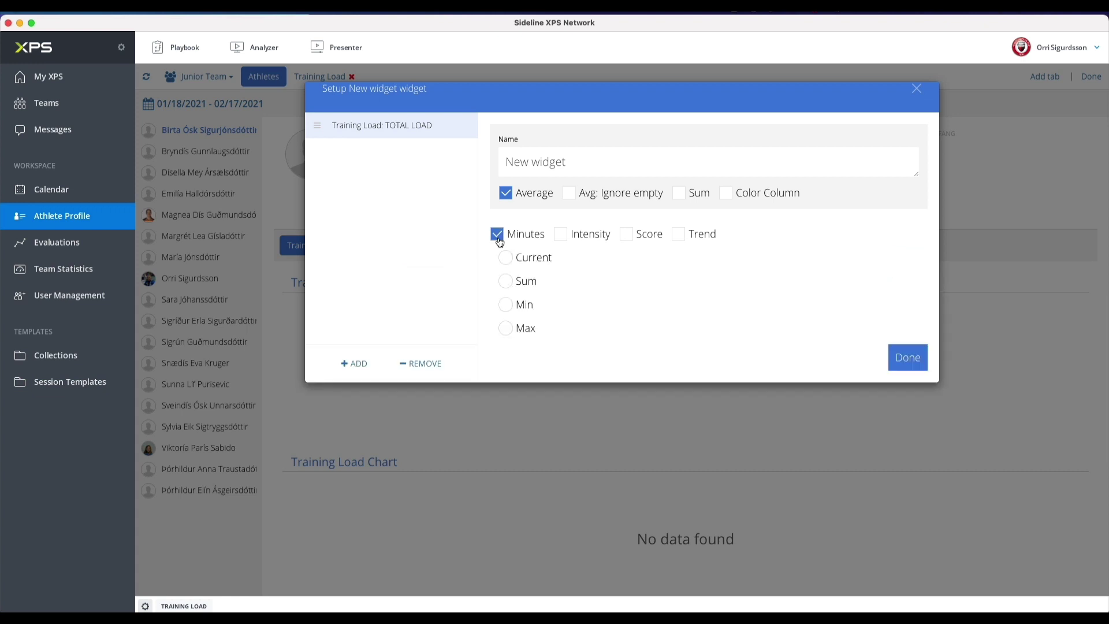
{"action": "left_click", "coordinate": [564, 236]}
{"action": "left_click", "coordinate": [635, 238]}
{"action": "left_click", "coordinate": [679, 235]}
{"action": "left_click", "coordinate": [506, 257]}
{"action": "left_click", "coordinate": [904, 359]}
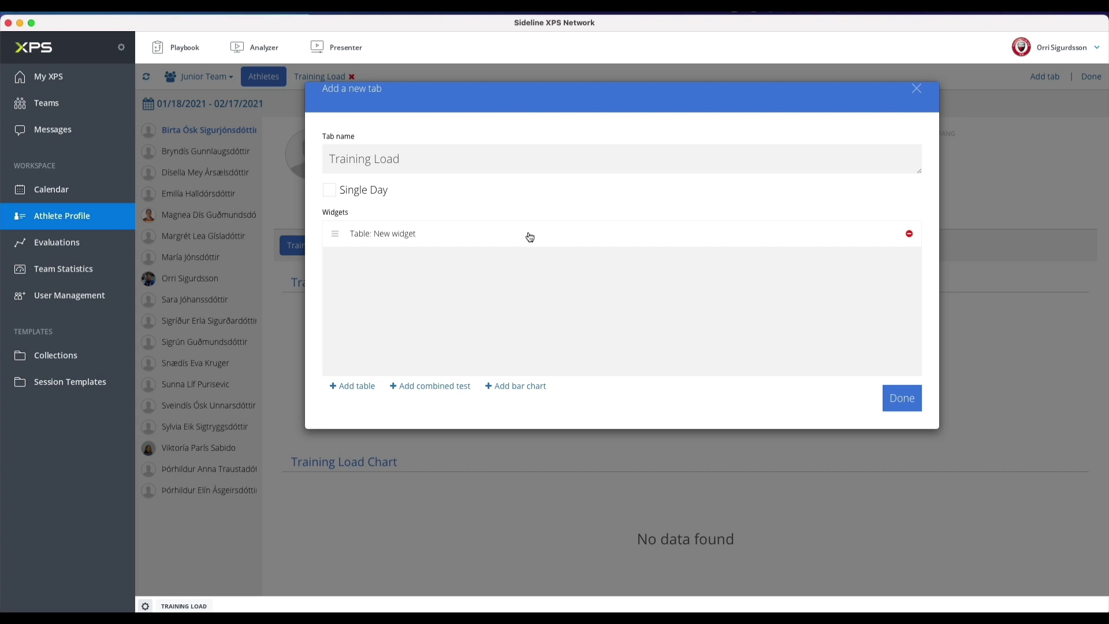
{"action": "left_click", "coordinate": [899, 399]}
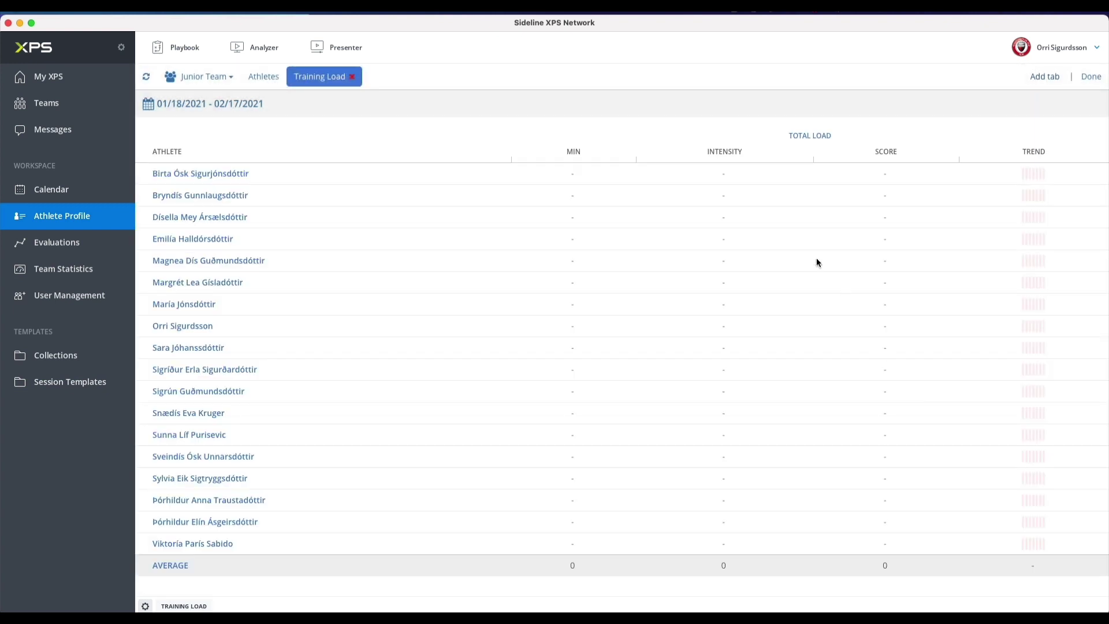
Add another team overview tab named Acute/Chronic.
{"action": "left_click", "coordinate": [1056, 82]}
{"action": "left_click", "coordinate": [369, 161]}
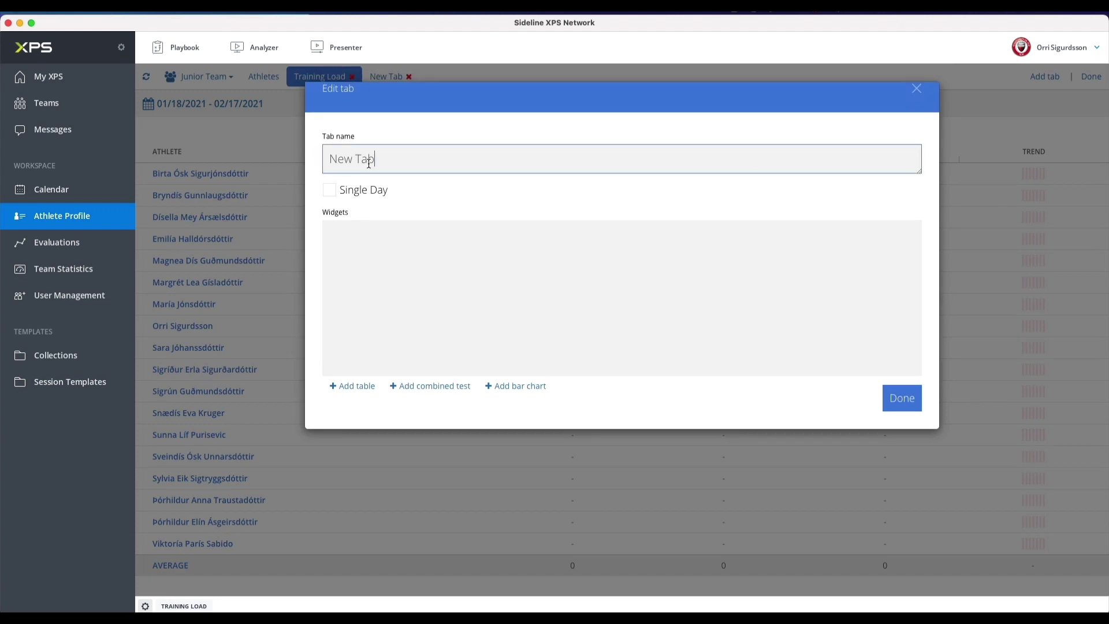
{"action": "left_click_drag", "start_coordinate": [369, 164], "coordinate": [330, 151]}
{"action": "type", "text": "Acute/Chronic"}
Add a table to the Acute/Chronic tab with the Acute/Chronic statistic as its column.
{"action": "left_click", "coordinate": [363, 386]}
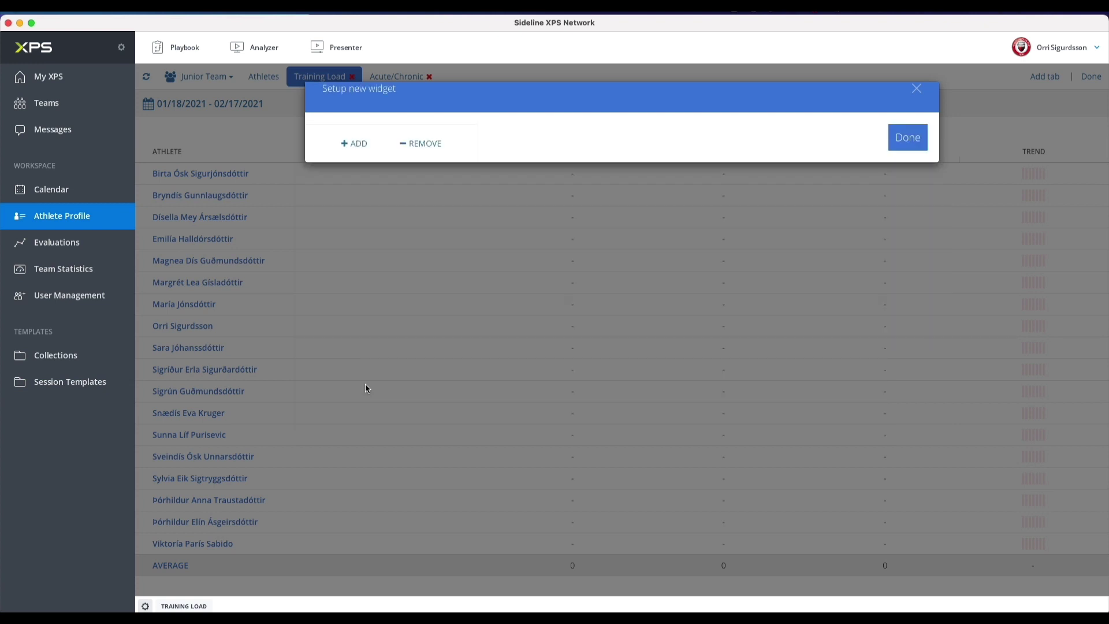
{"action": "left_click", "coordinate": [358, 143]}
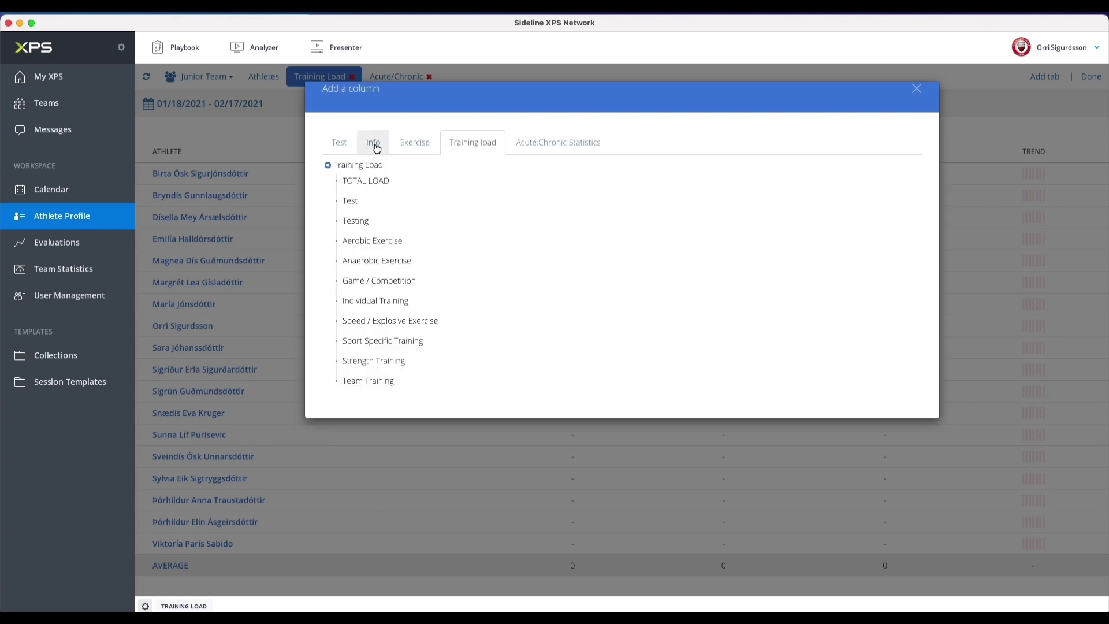
{"action": "left_click", "coordinate": [562, 142]}
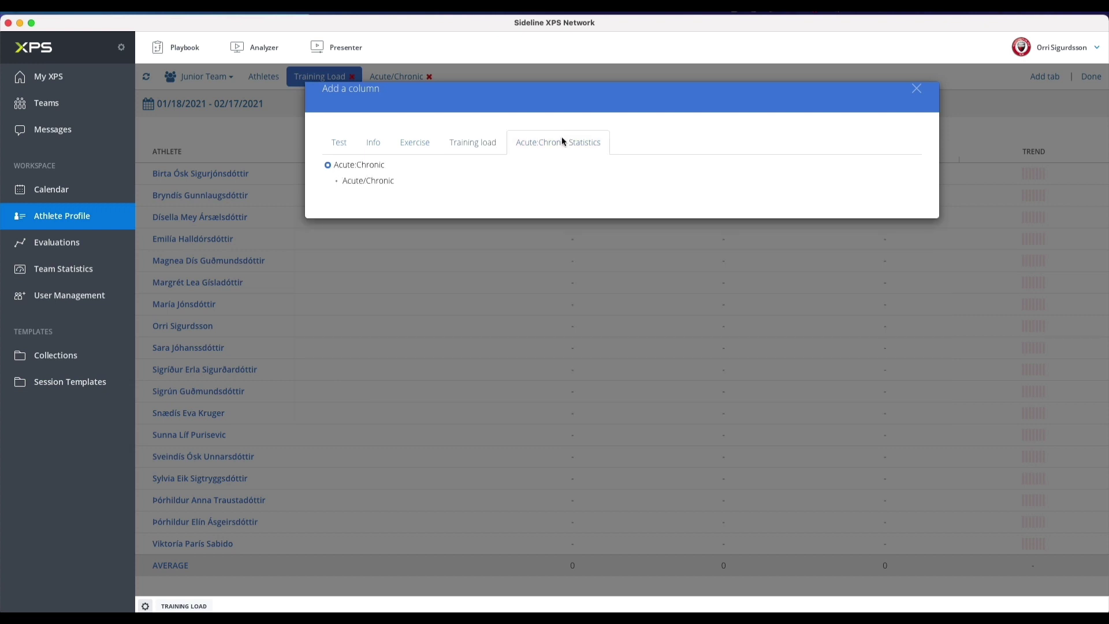
{"action": "left_click", "coordinate": [366, 182]}
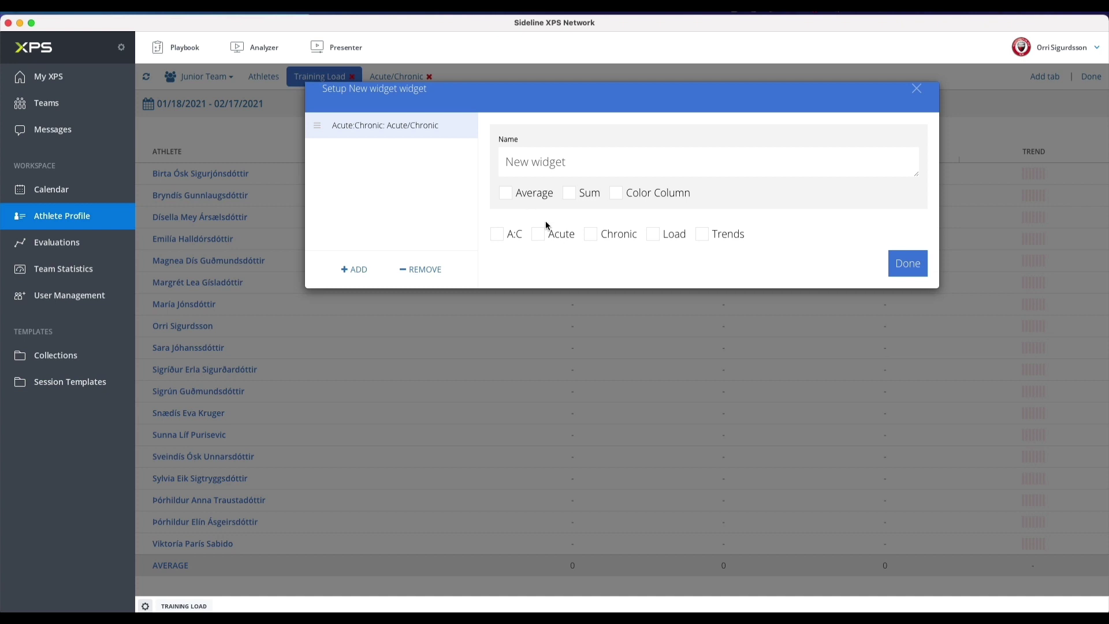
Enable Average and the A:C, Acute, Chronic, Load and Trends columns with Current values, and save the Acute/Chronic tab.
{"action": "left_click", "coordinate": [511, 198]}
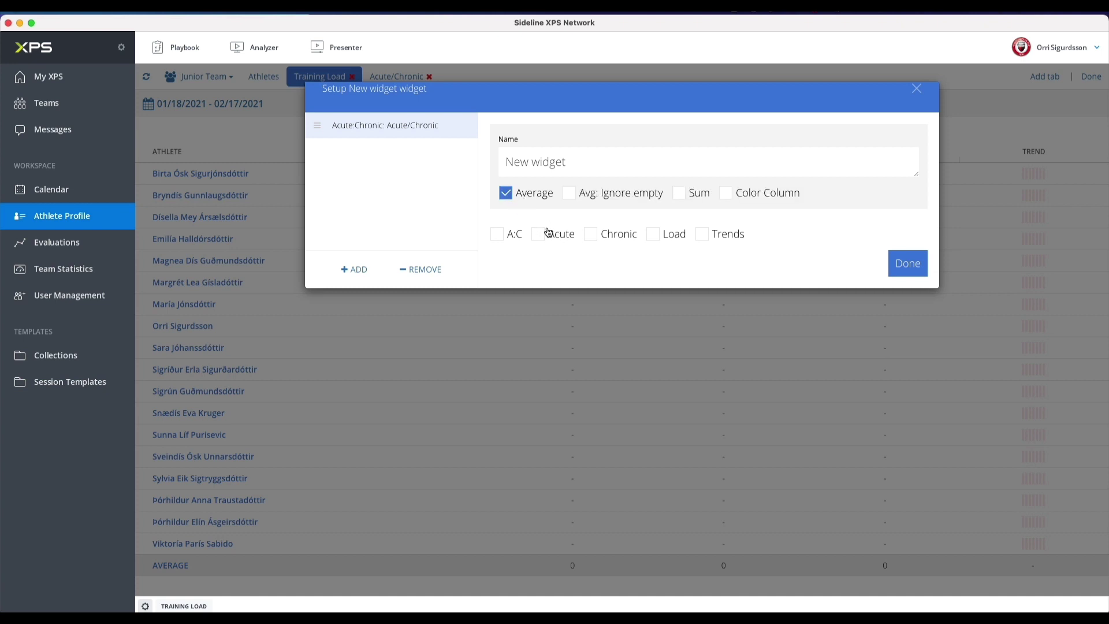
{"action": "left_click", "coordinate": [497, 235]}
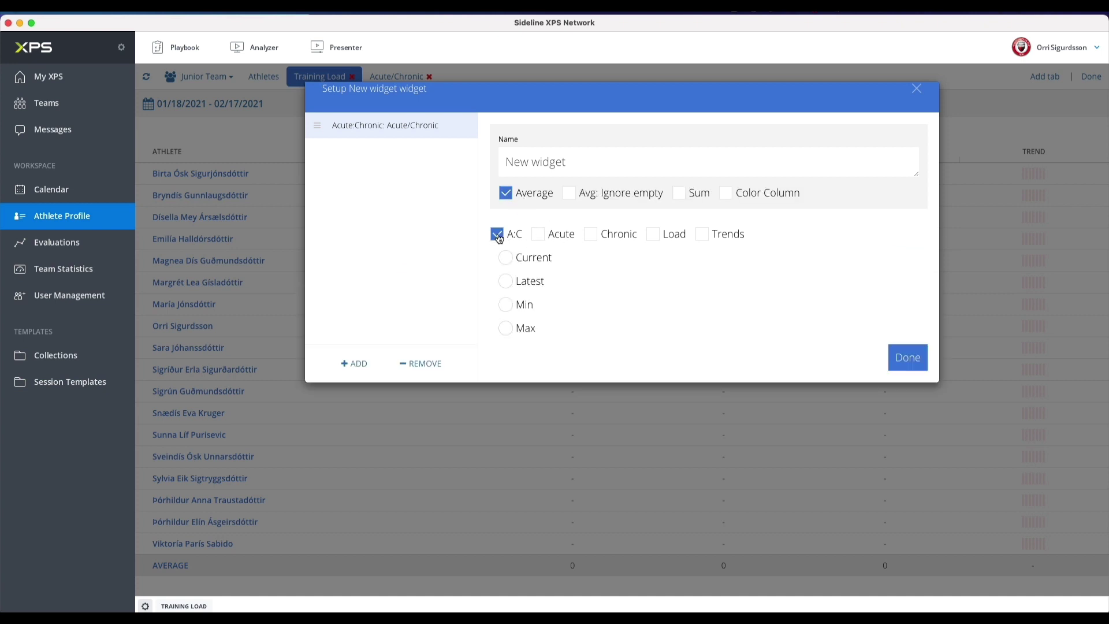
{"action": "left_click", "coordinate": [538, 237]}
{"action": "left_click", "coordinate": [591, 235]}
{"action": "left_click", "coordinate": [654, 236]}
{"action": "left_click", "coordinate": [699, 234]}
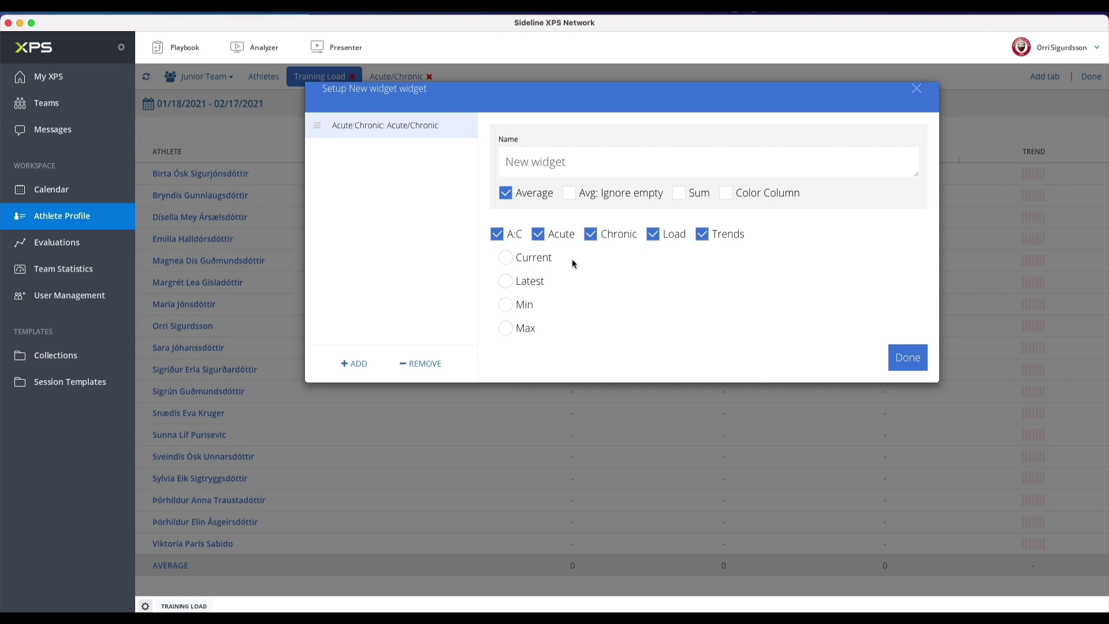
{"action": "left_click", "coordinate": [508, 263]}
{"action": "left_click", "coordinate": [916, 362]}
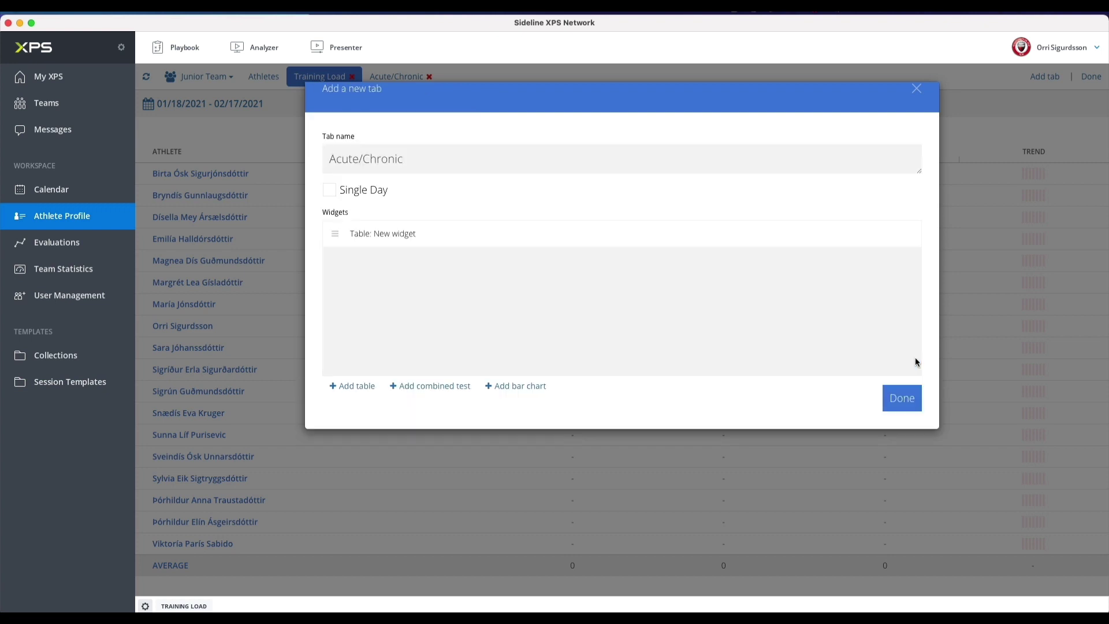
{"action": "left_click", "coordinate": [915, 397]}
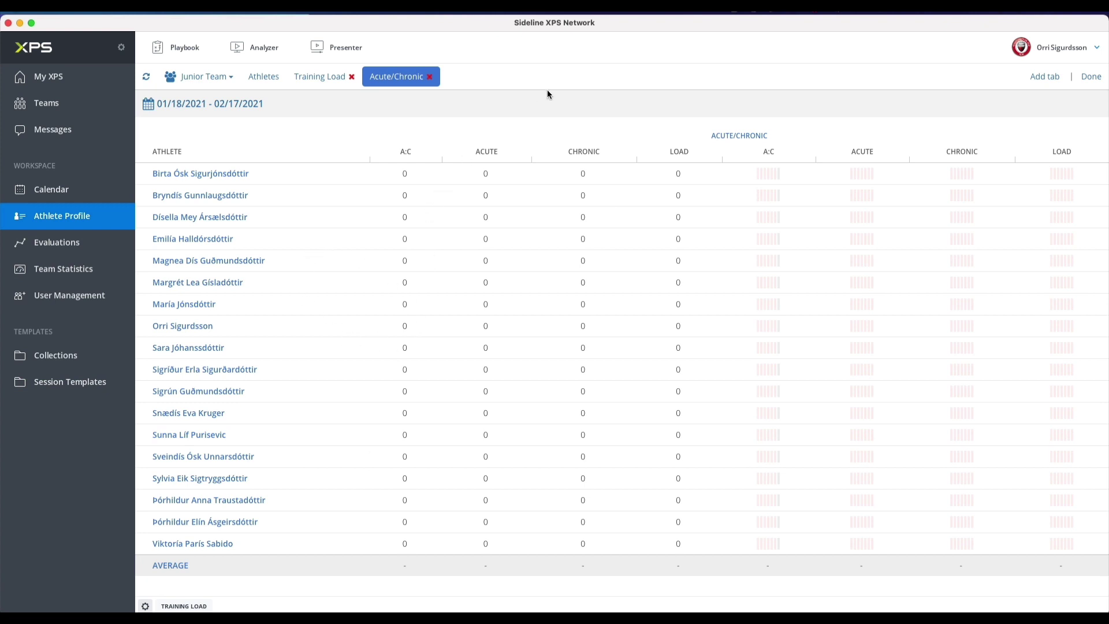
Switch to the Sideline XPS window of the KDFF A-Lag 21 team and review its Training Load and Acute:Chronic tables.
{"action": "key", "text": "super+Tab"}
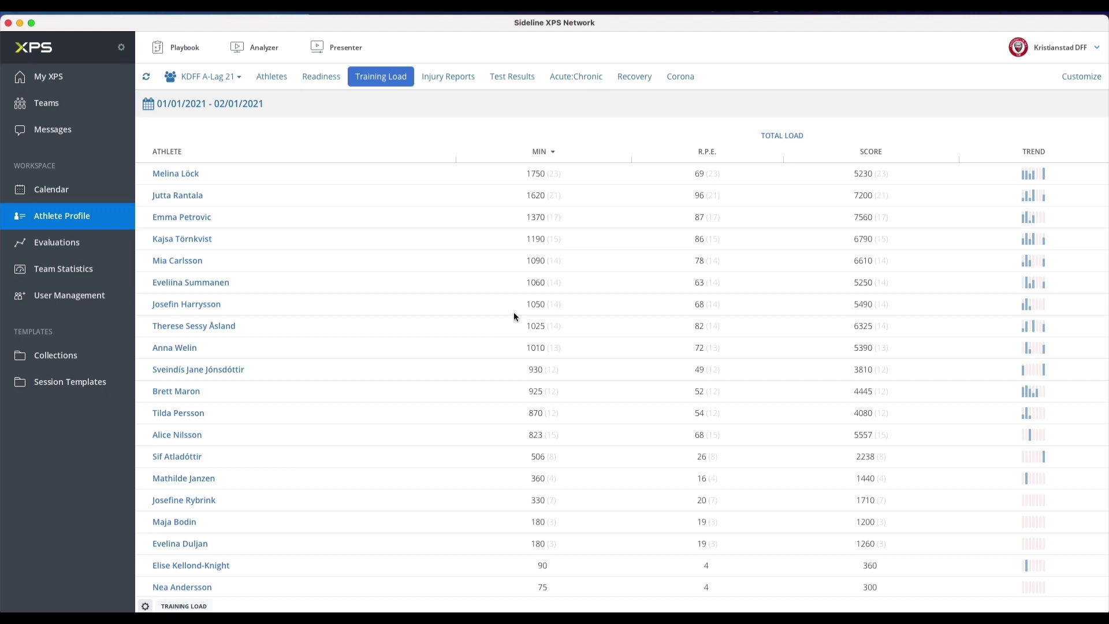
{"action": "scroll", "coordinate": [514, 316], "scroll_direction": "down", "scroll_amount": 1}
{"action": "scroll", "coordinate": [514, 317], "scroll_direction": "up", "scroll_amount": 1}
{"action": "left_click", "coordinate": [569, 81]}
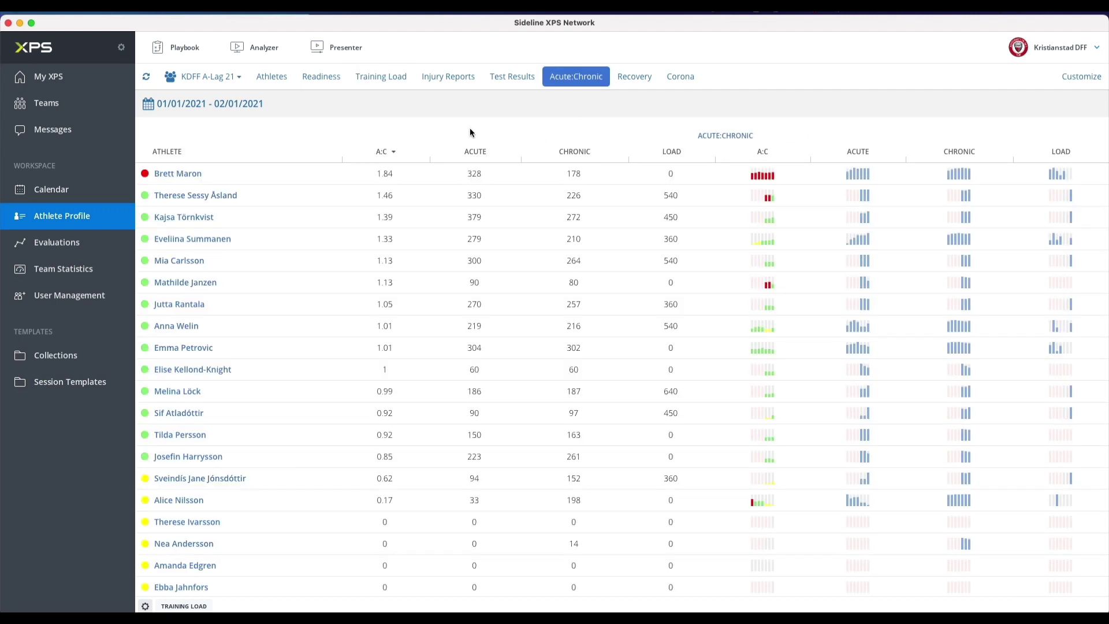
{"action": "scroll", "coordinate": [431, 270], "scroll_direction": "down", "scroll_amount": 1}
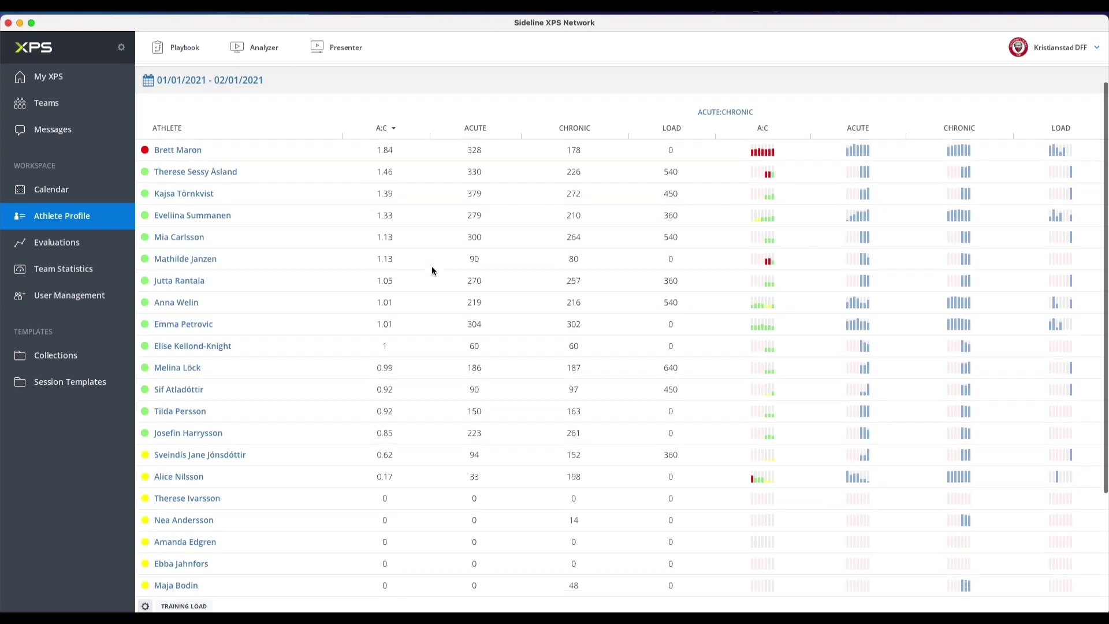
{"action": "scroll", "coordinate": [431, 270], "scroll_direction": "up", "scroll_amount": 1}
Open the athletes' individual Training Load profile and hide the Team Training, Individual Training and Game team sums in the TL Weekly chart.
{"action": "left_click", "coordinate": [272, 76]}
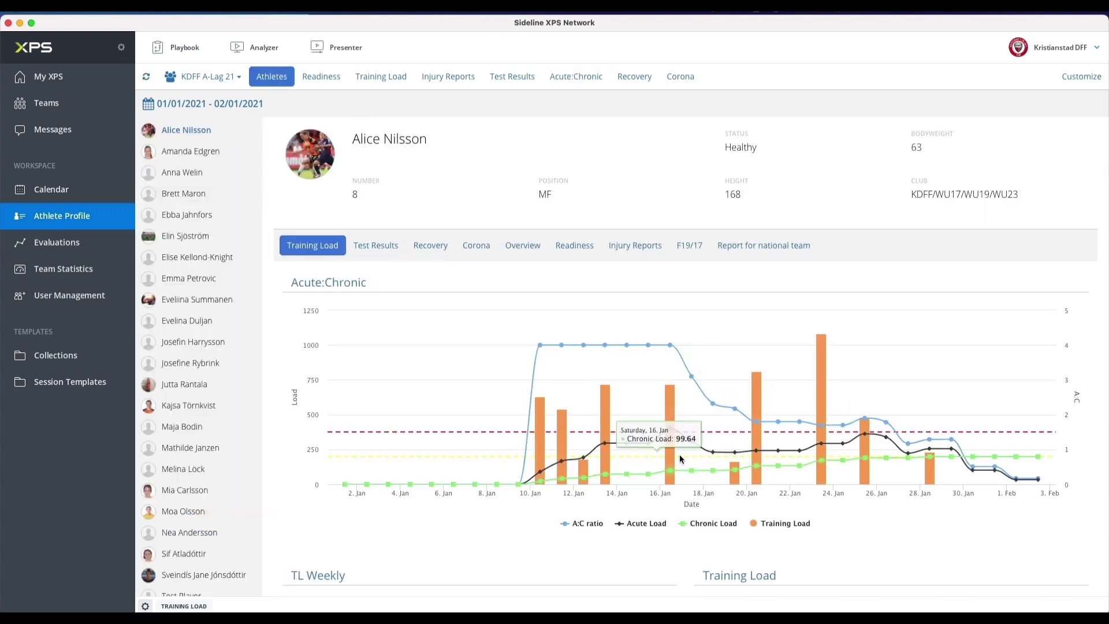
{"action": "scroll", "coordinate": [658, 456], "scroll_direction": "down", "scroll_amount": 5}
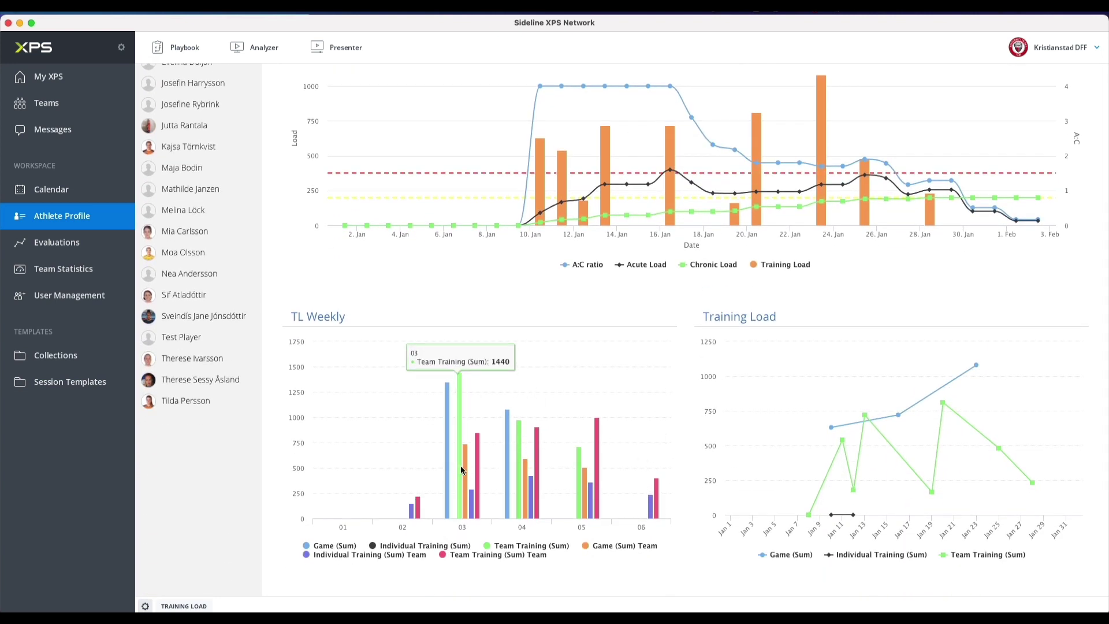
{"action": "left_click", "coordinate": [530, 556]}
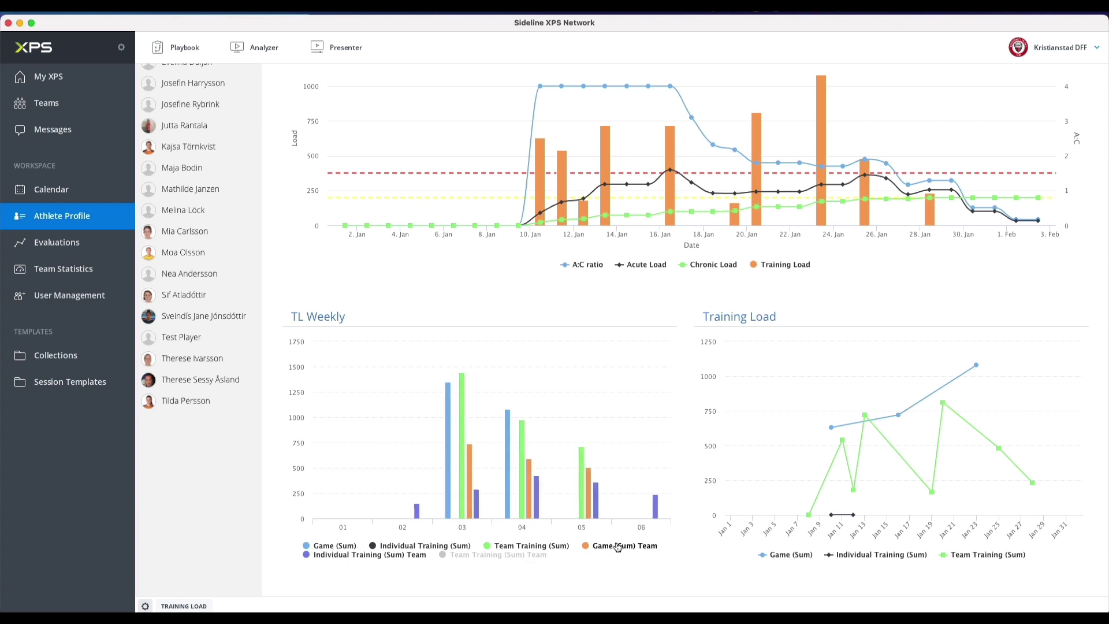
{"action": "left_click", "coordinate": [400, 556]}
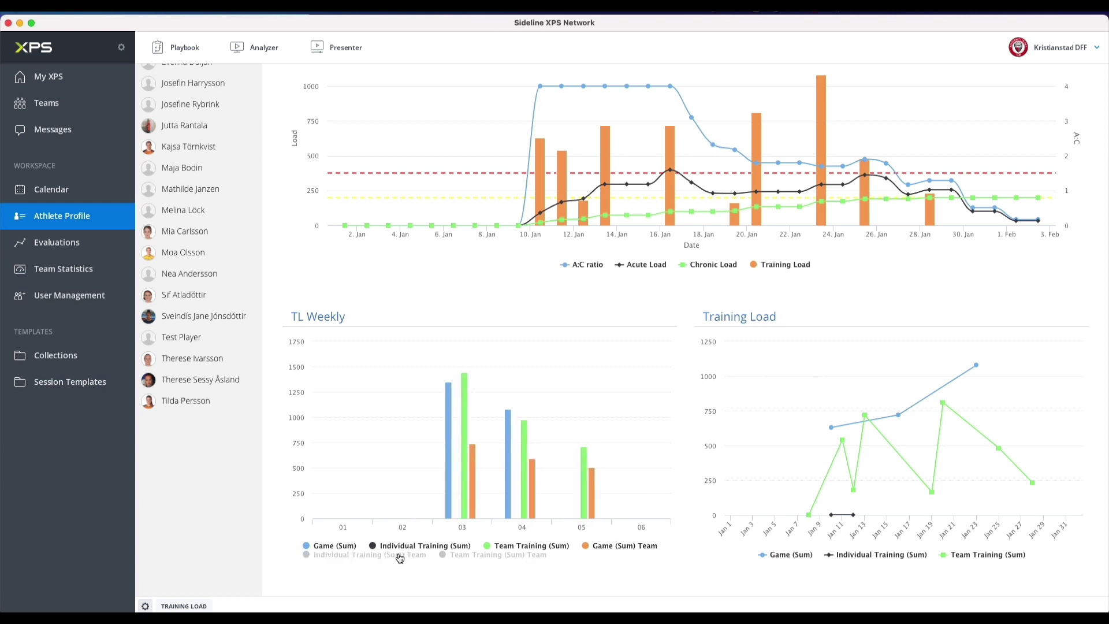
{"action": "left_click", "coordinate": [633, 550]}
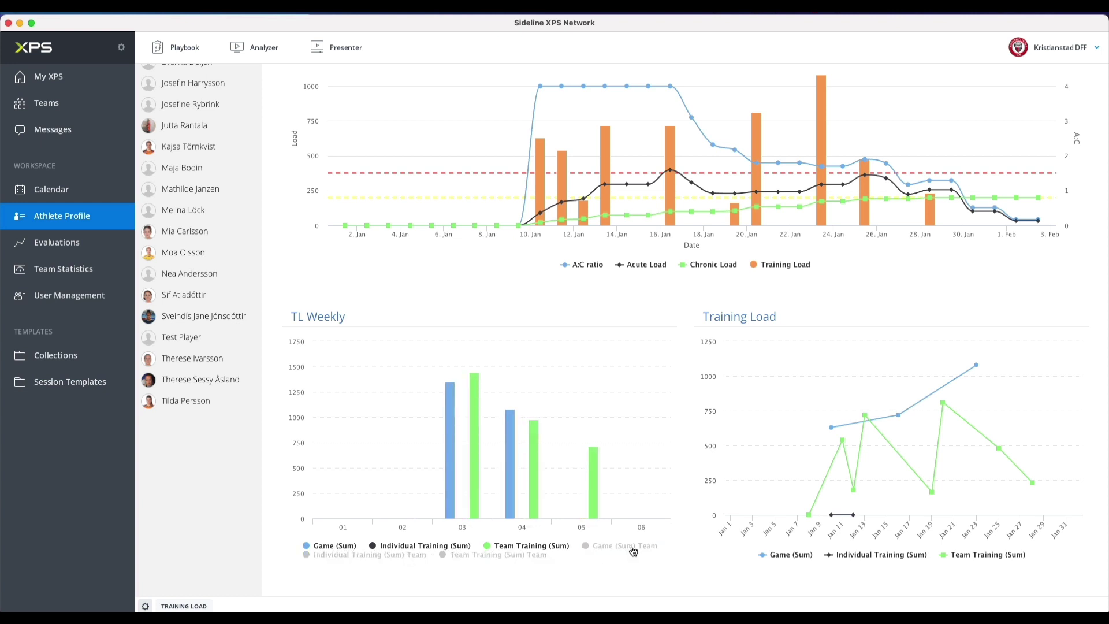
Switch the Team Training (Sum) and Individual Training (Sum) series off and back on in the Training Load line chart.
{"action": "left_click", "coordinate": [968, 556]}
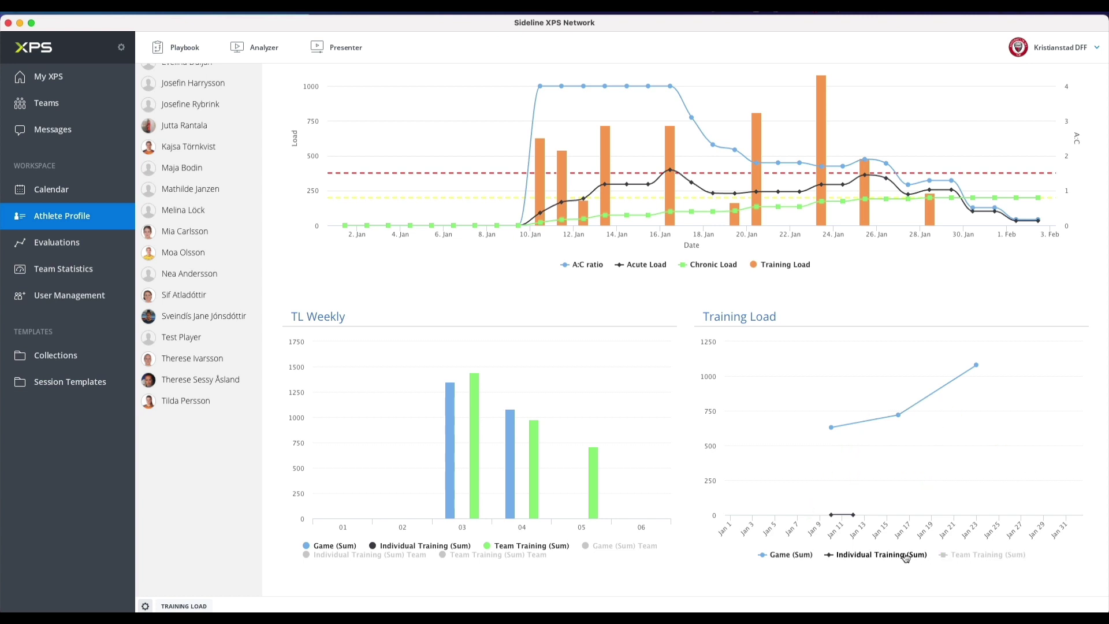
{"action": "left_click", "coordinate": [906, 556]}
{"action": "left_click", "coordinate": [905, 555]}
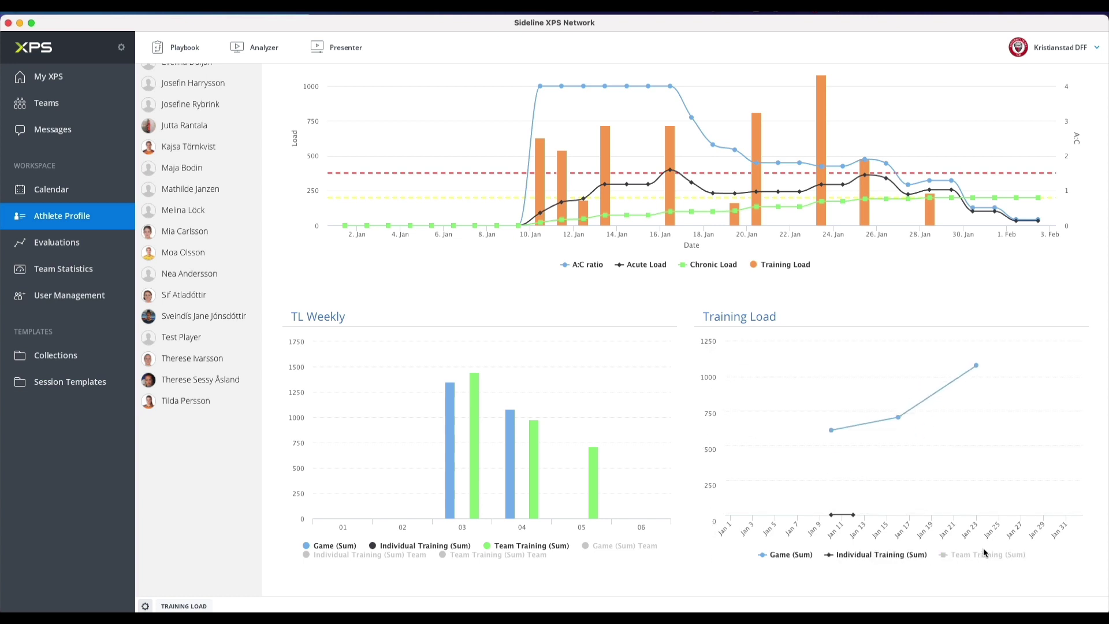
{"action": "left_click", "coordinate": [987, 555]}
Examine the TL Pie Chart breakdowns of sessions, load and duration by Game, Individual Training and Team Training.
{"action": "scroll", "coordinate": [654, 536], "scroll_direction": "down", "scroll_amount": 5}
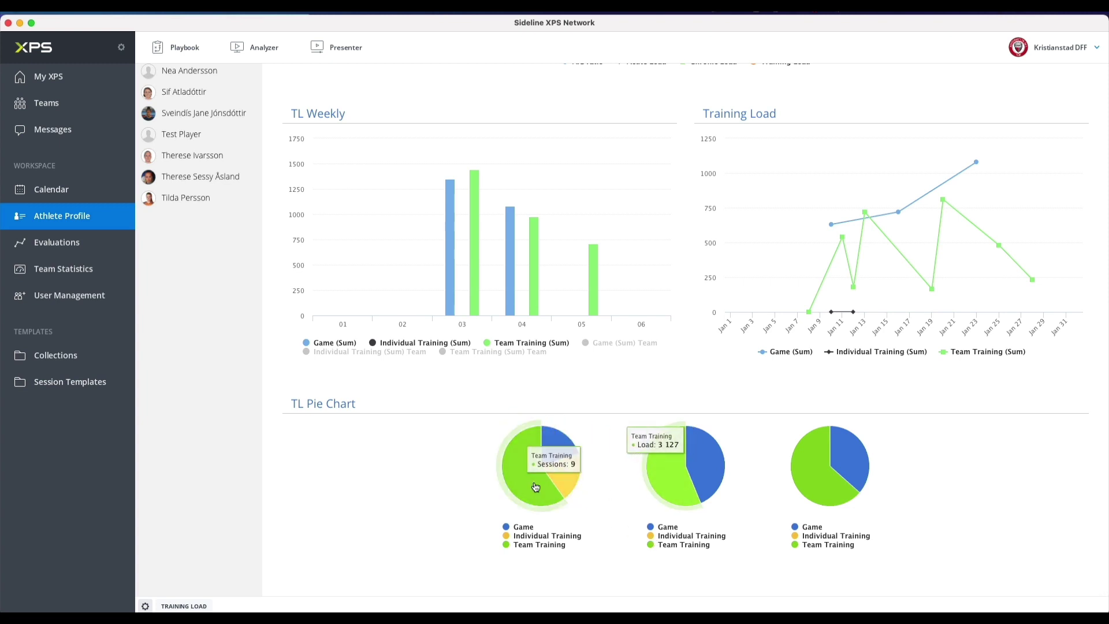
{"action": "mouse_move", "coordinate": [518, 479]}
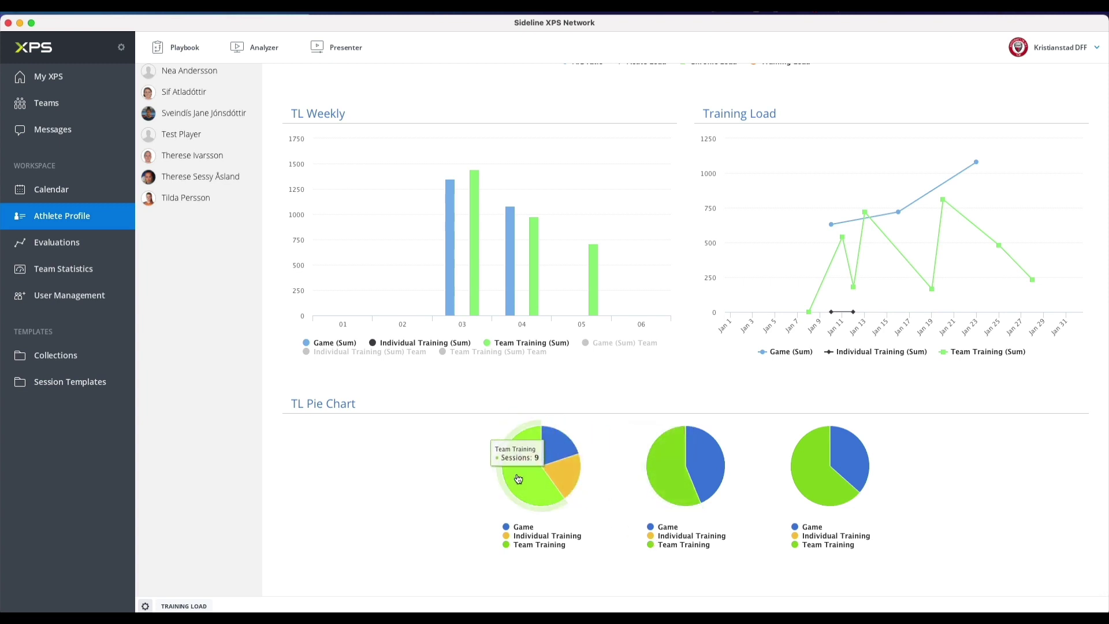
{"action": "mouse_move", "coordinate": [556, 448]}
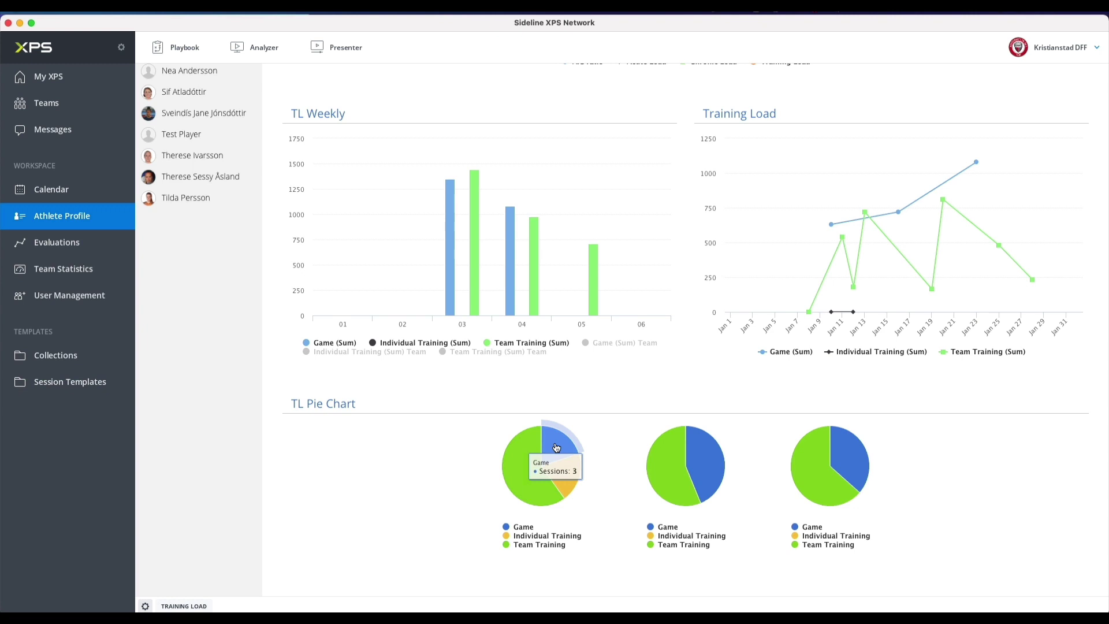
{"action": "mouse_move", "coordinate": [567, 484]}
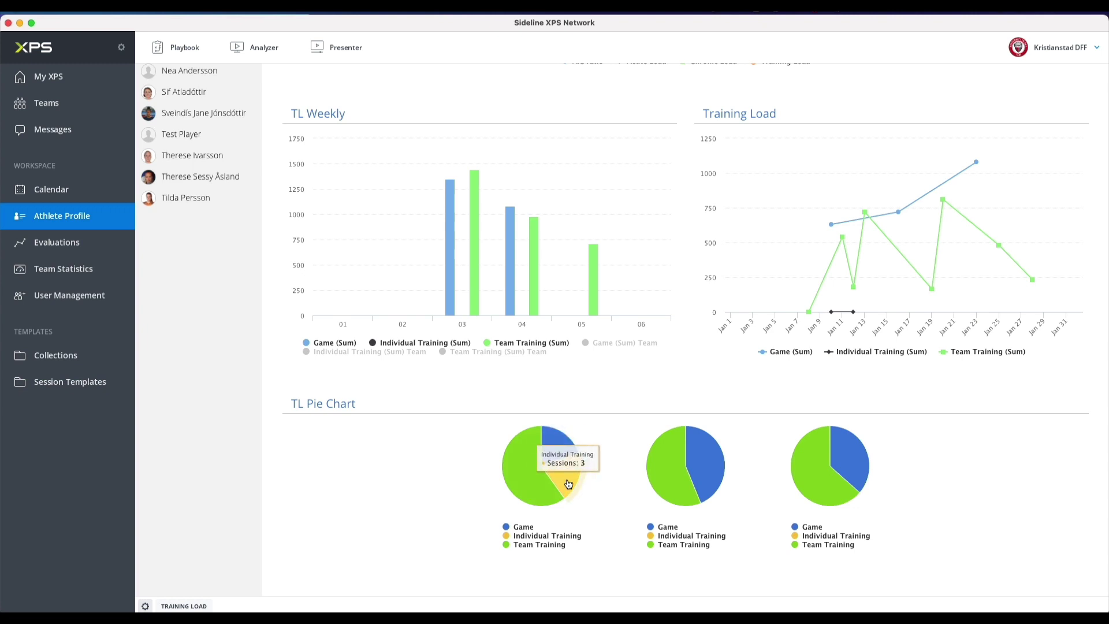
{"action": "mouse_move", "coordinate": [660, 474]}
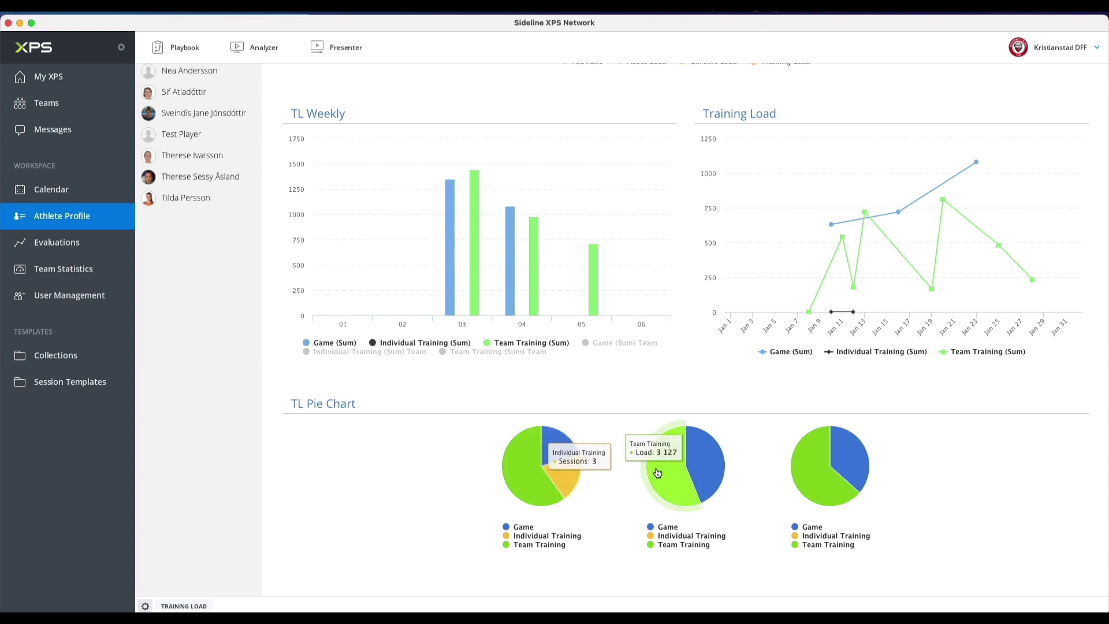
{"action": "mouse_move", "coordinate": [814, 459]}
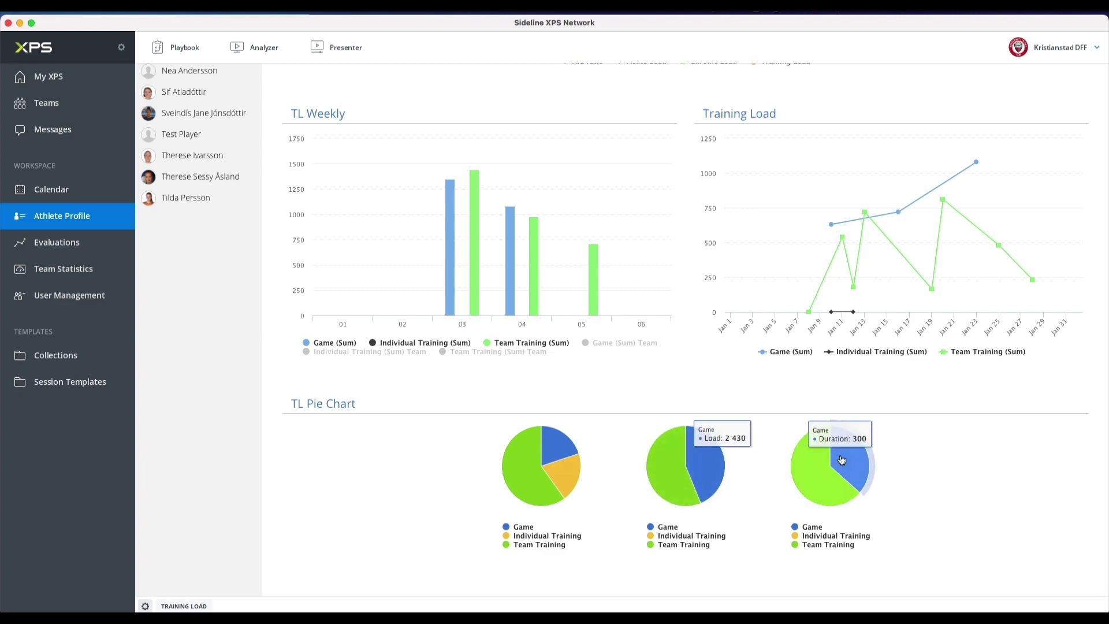
{"action": "scroll", "coordinate": [765, 416], "scroll_direction": "up", "scroll_amount": 2}
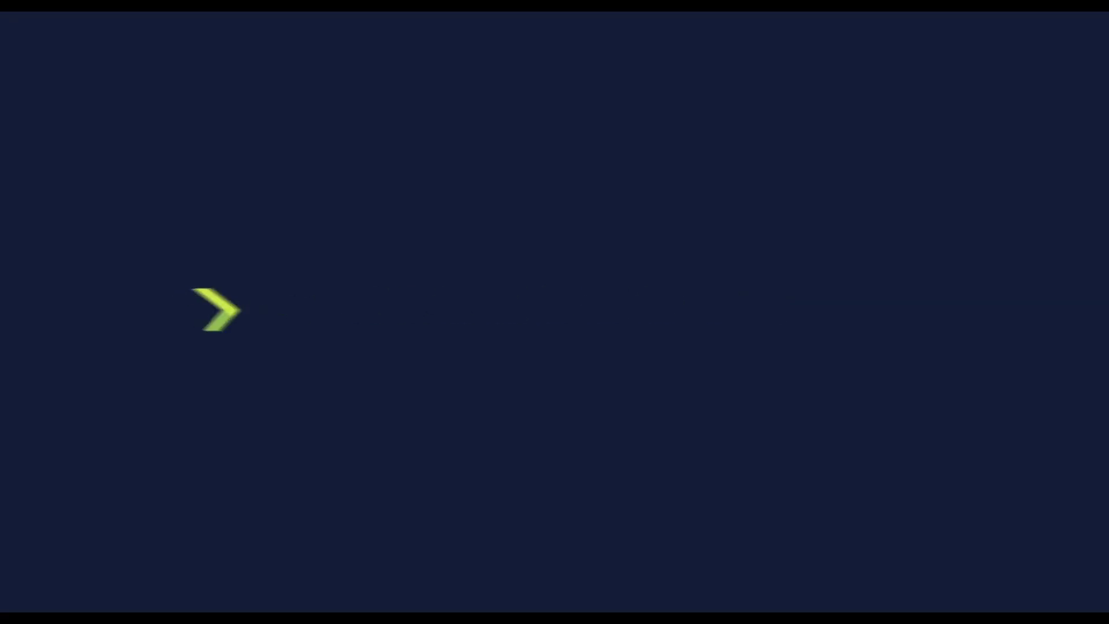